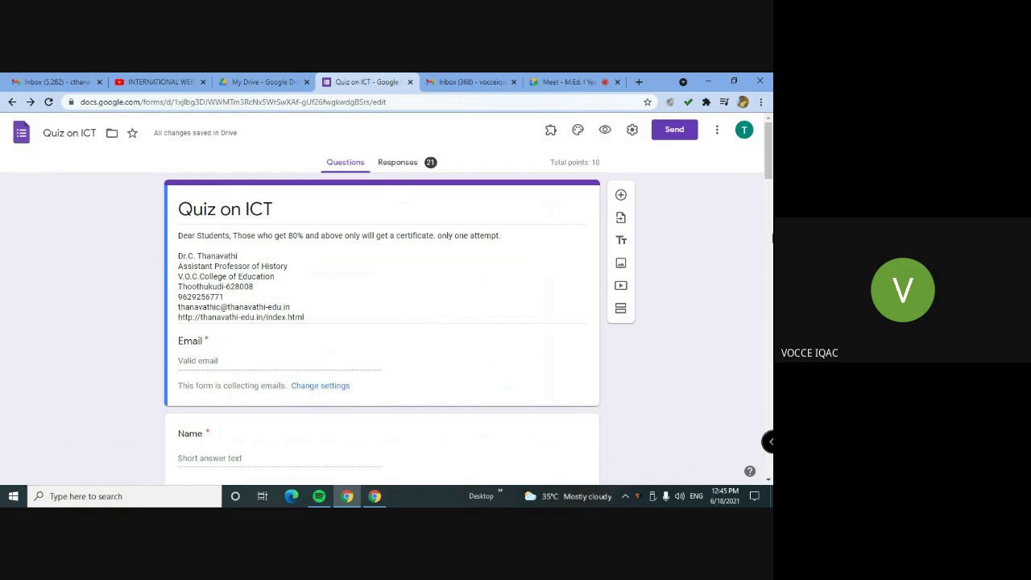
Select question 1 and bring up its Insert image dialog.
scroll(161, 265, "down", 2)
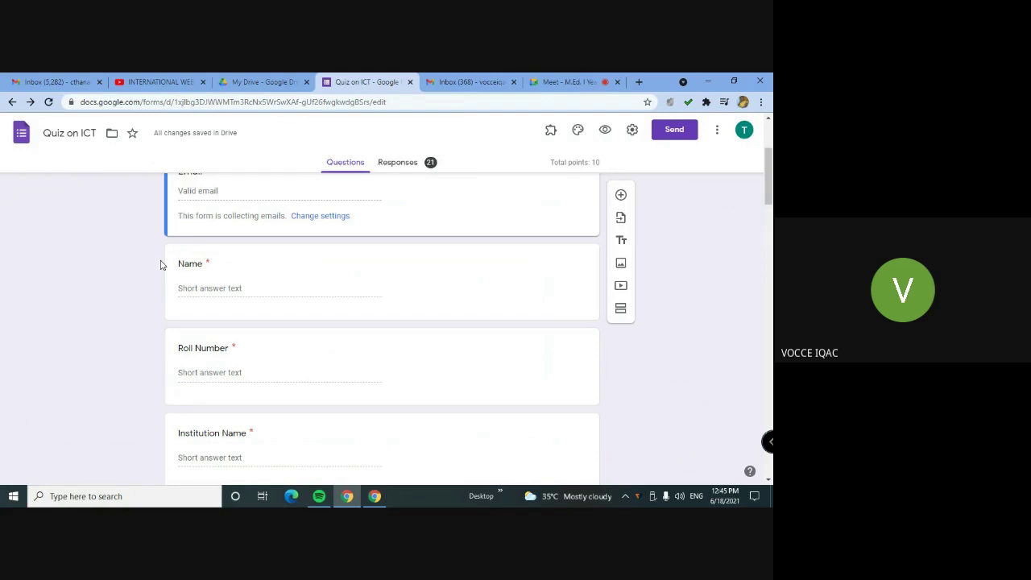
scroll(132, 337, "down", 6)
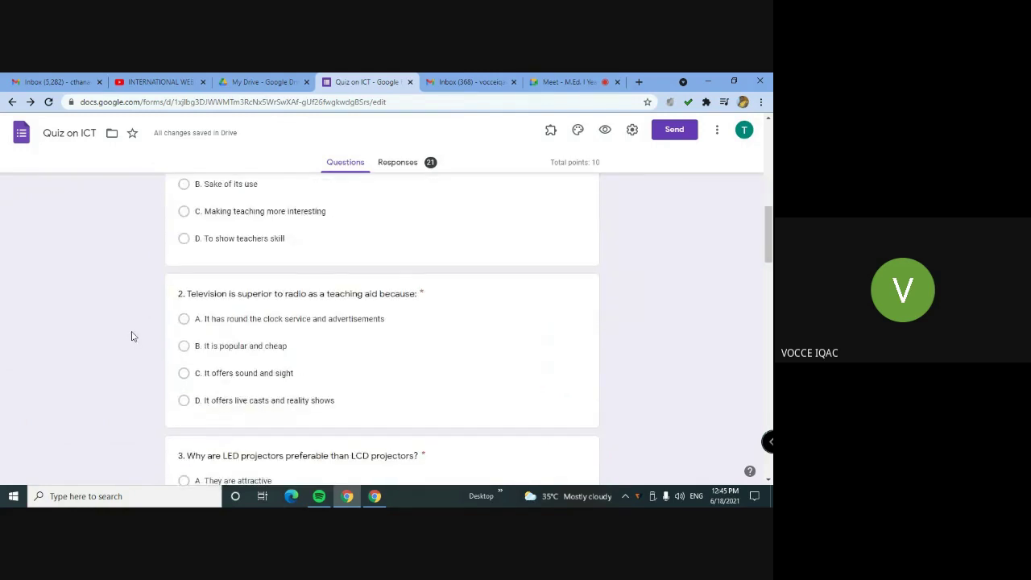
scroll(133, 336, "down", 4)
scroll(133, 336, "up", 10)
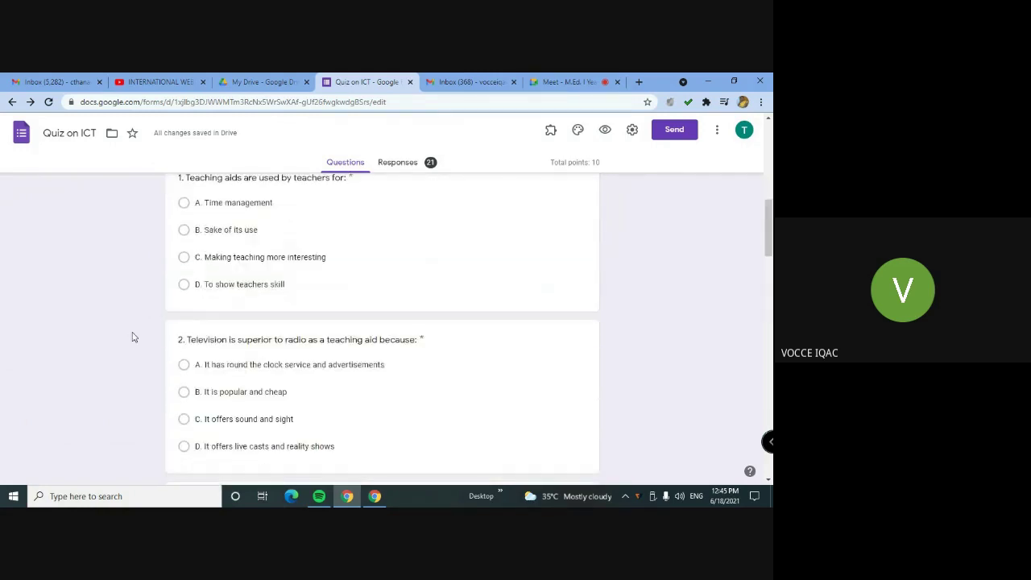
scroll(133, 337, "up", 2)
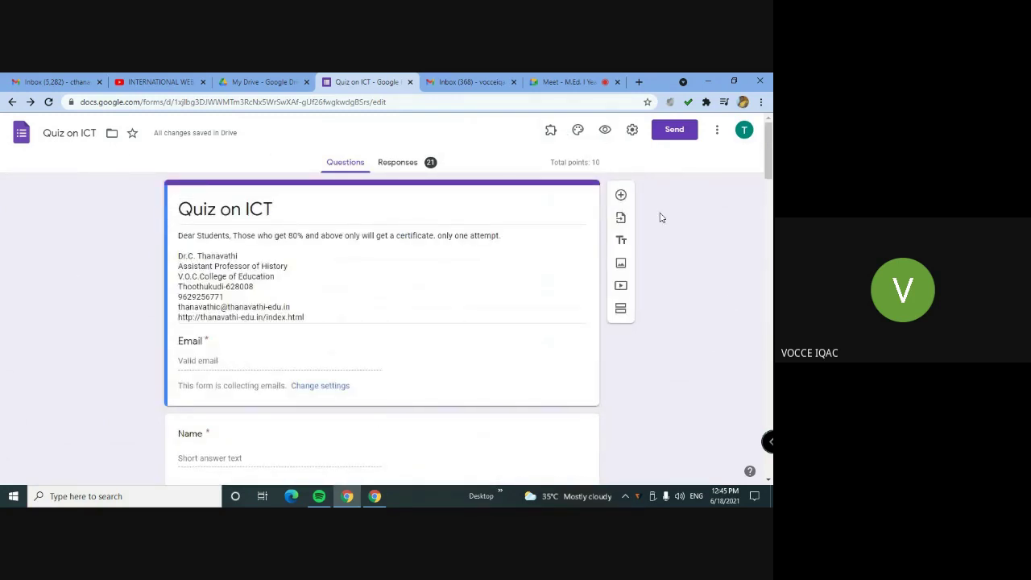
scroll(133, 440, "down", 5)
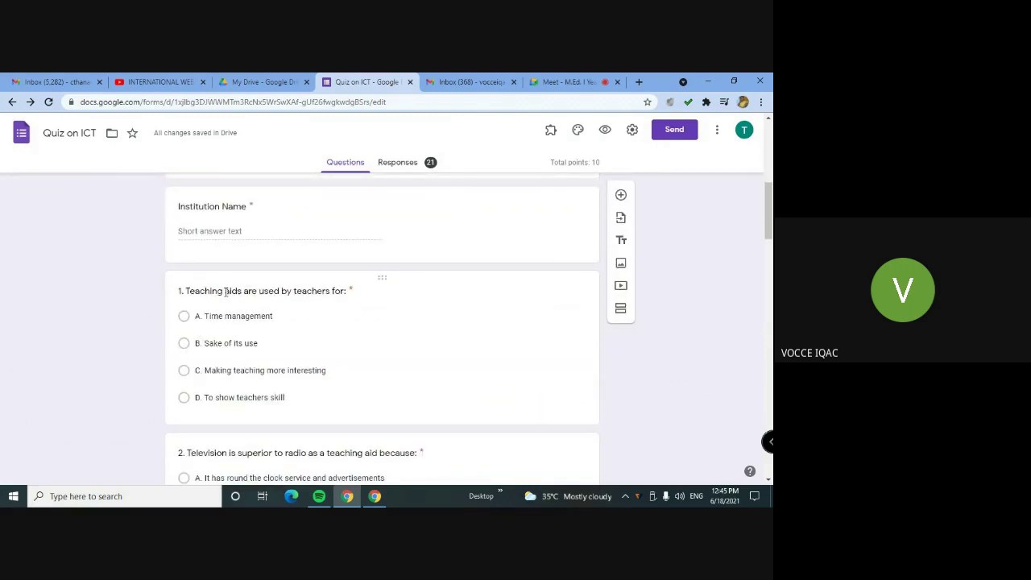
scroll(241, 241, "down", 1)
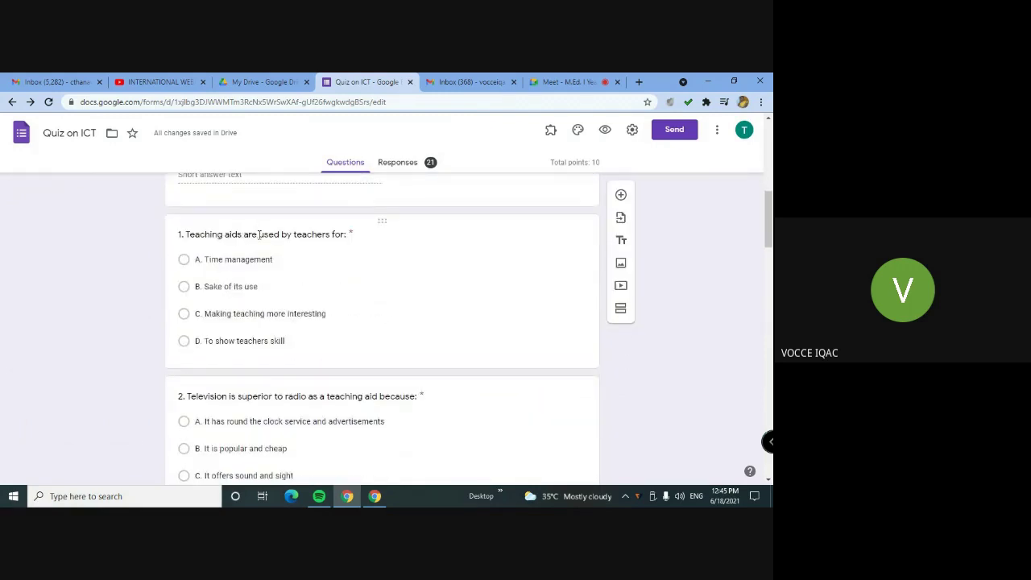
left_click(283, 234)
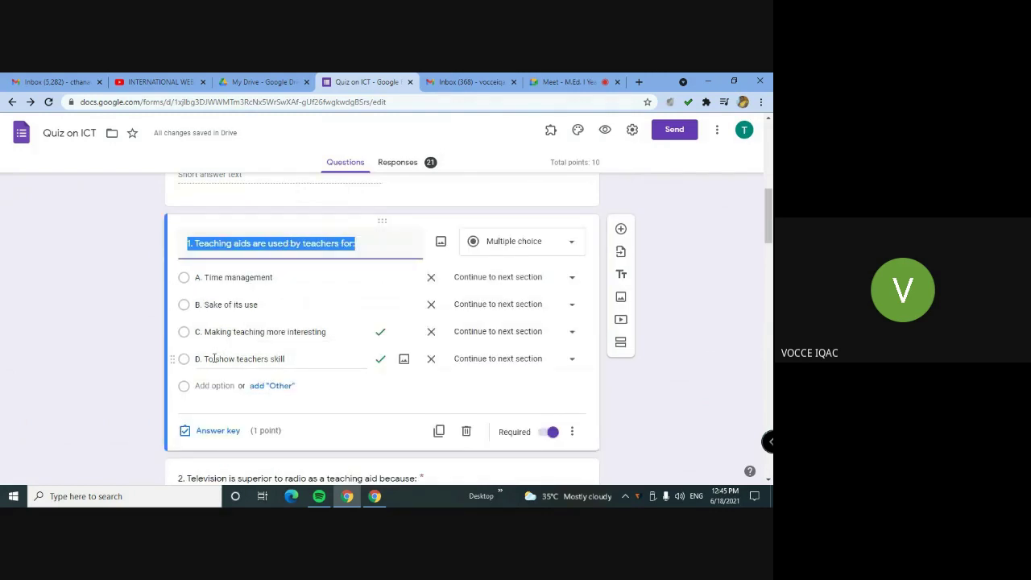
left_click(441, 242)
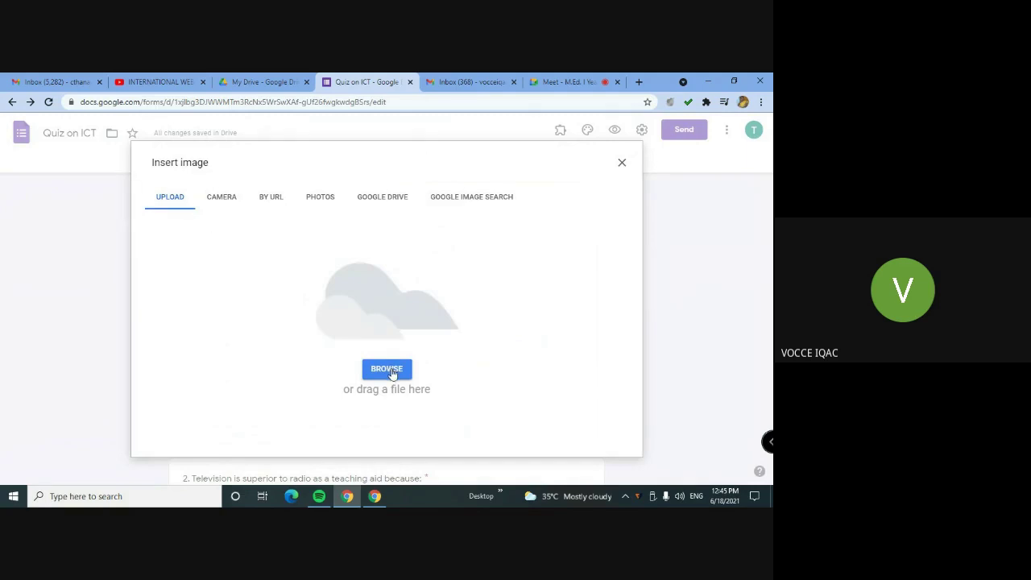
Browse the computer's Desktop files for a picture, then switch to the Meet call.
left_click(388, 370)
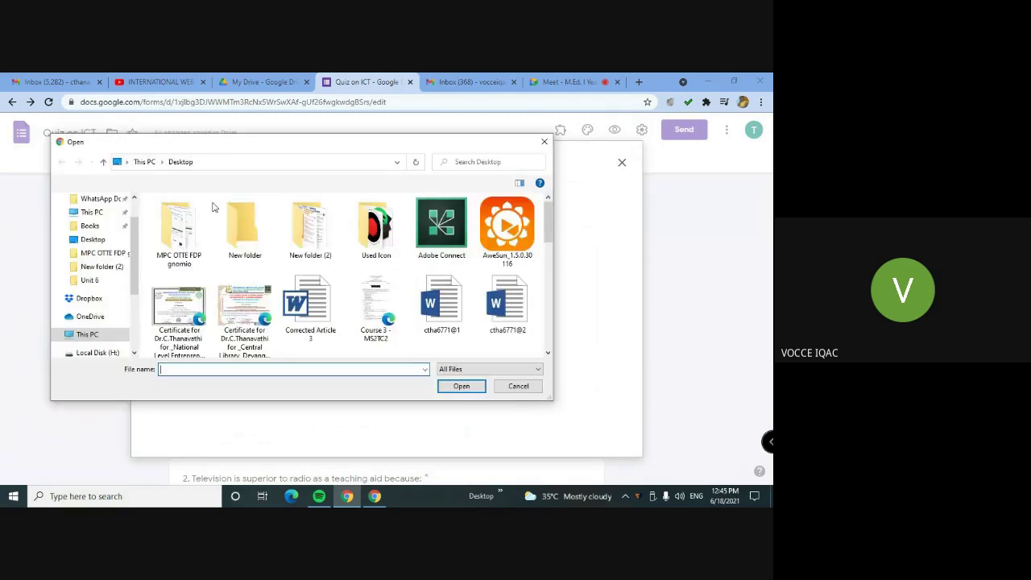
scroll(326, 290, "down", 1)
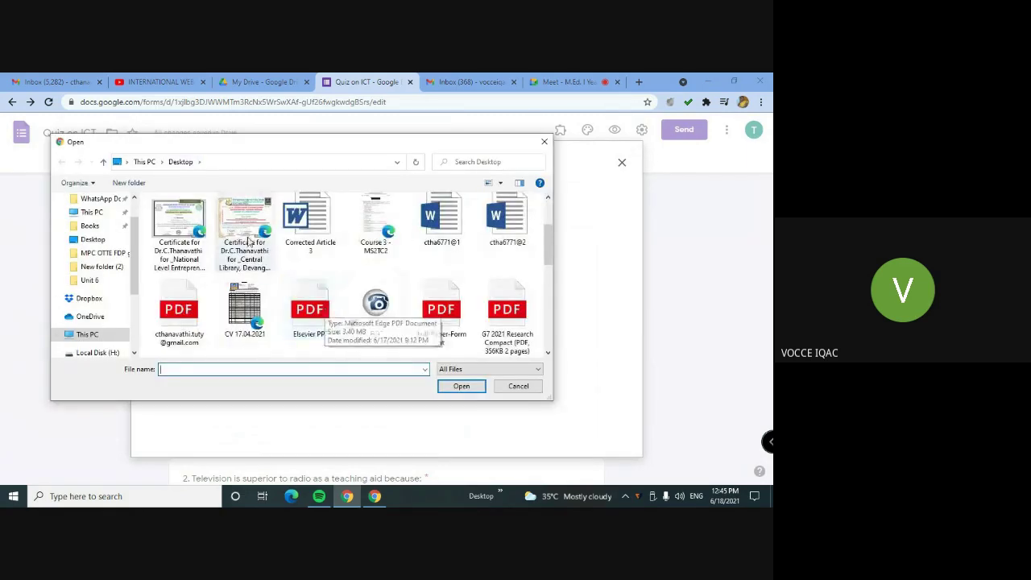
scroll(328, 289, "down", 1)
scroll(327, 286, "down", 2)
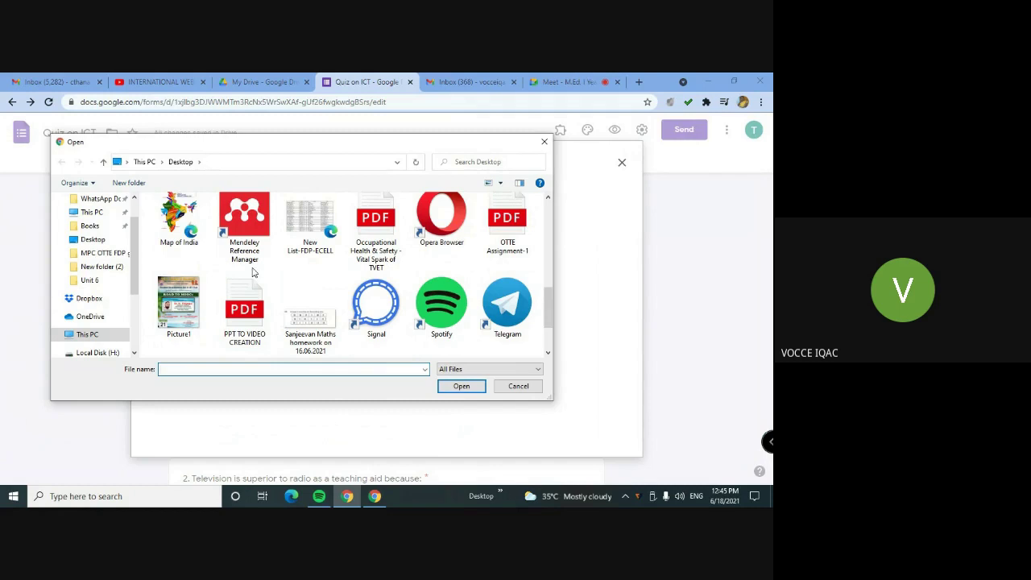
scroll(245, 274, "down", 1)
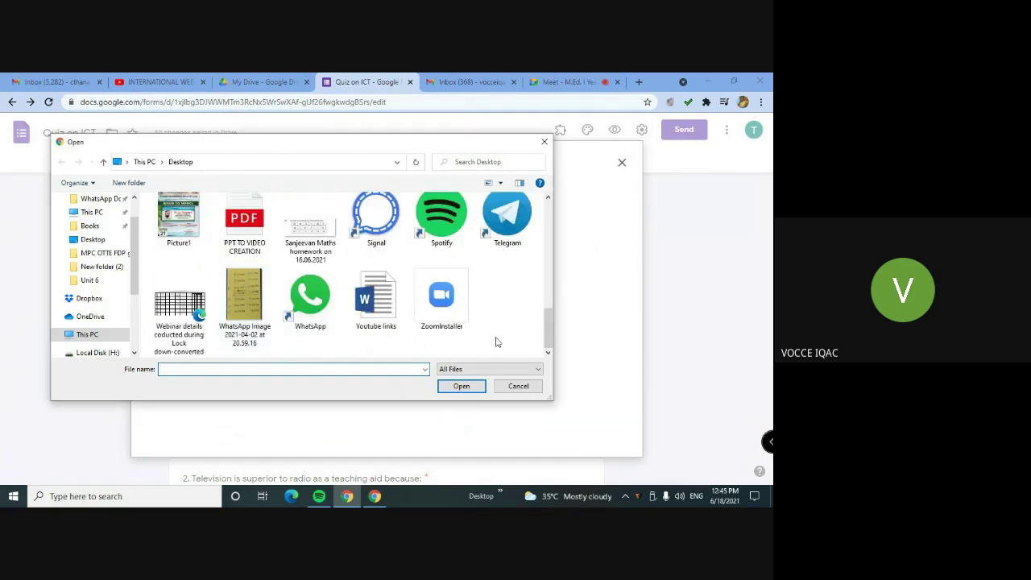
left_click(518, 386)
Close Meet's in-call messages panel with the microphone left on, then return to the quiz.
left_click(568, 82)
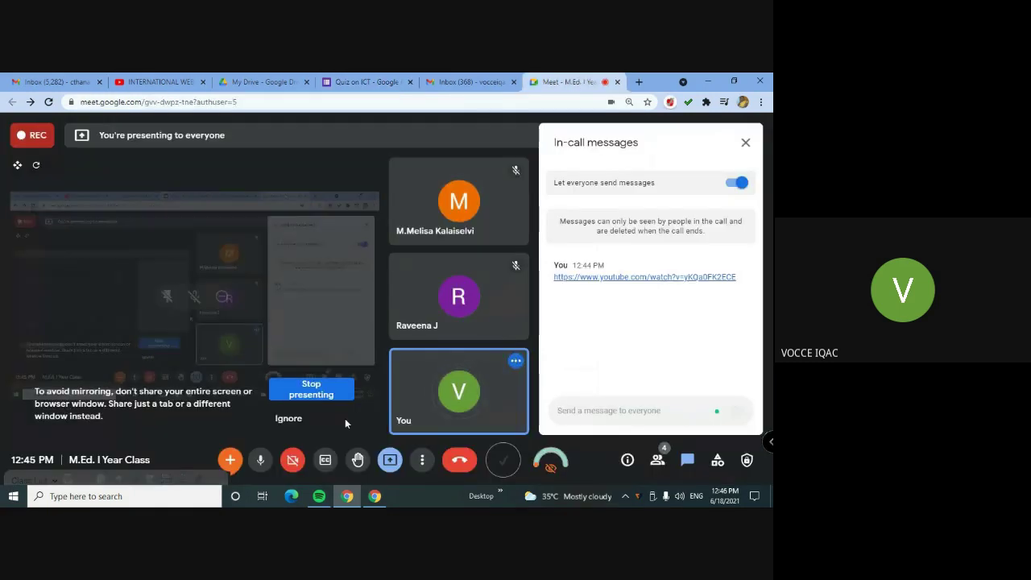
left_click(259, 466)
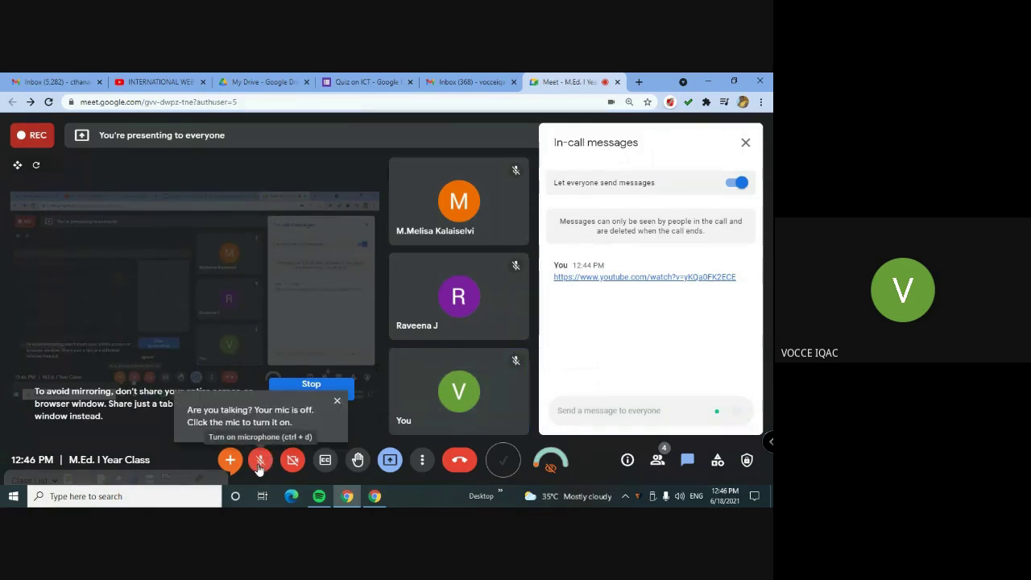
left_click(745, 142)
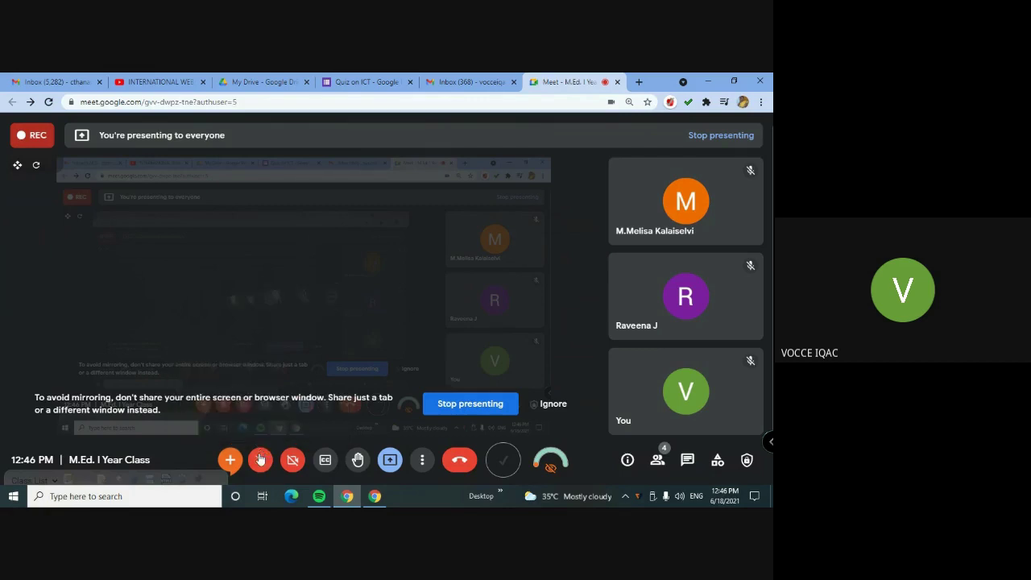
left_click(260, 459)
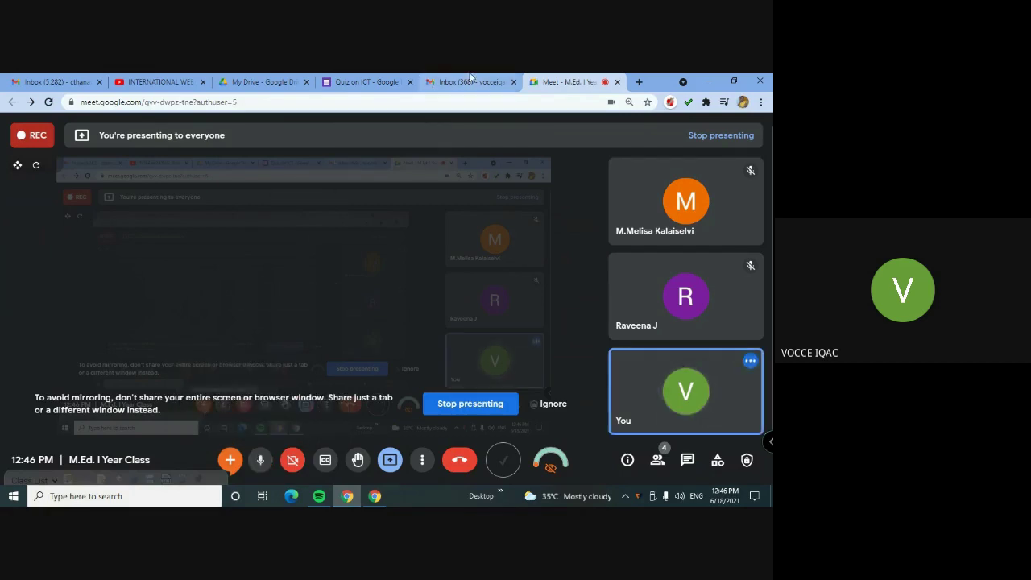
left_click(366, 81)
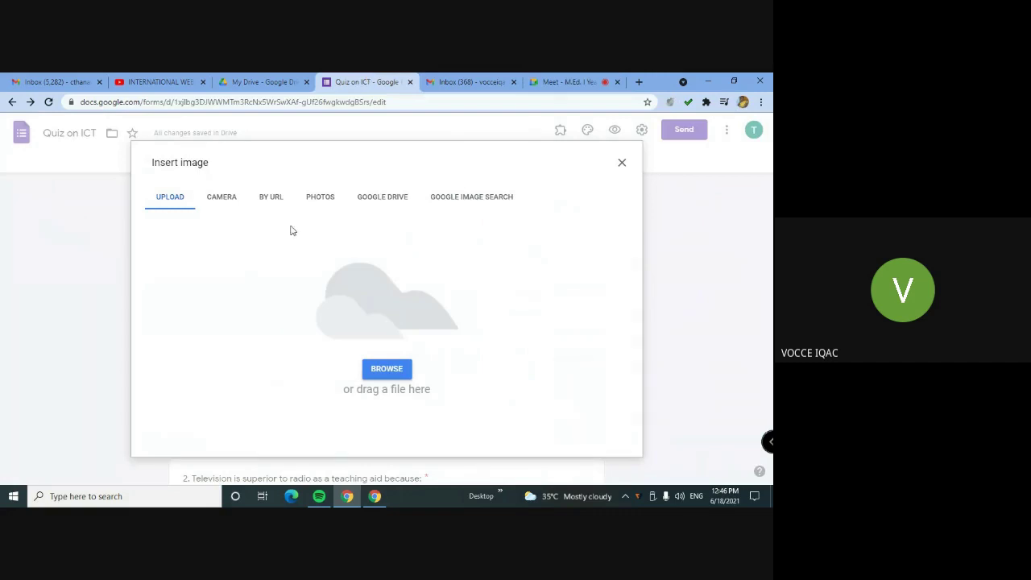
Upload Picture1 from the Desktop as question 1's image.
left_click(377, 368)
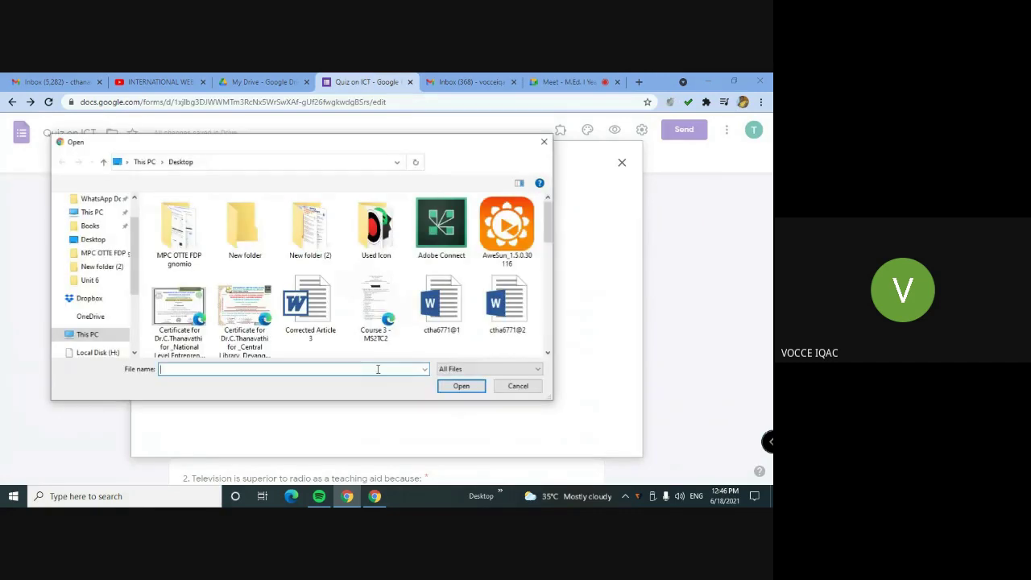
scroll(264, 324, "down", 2)
scroll(263, 324, "down", 6)
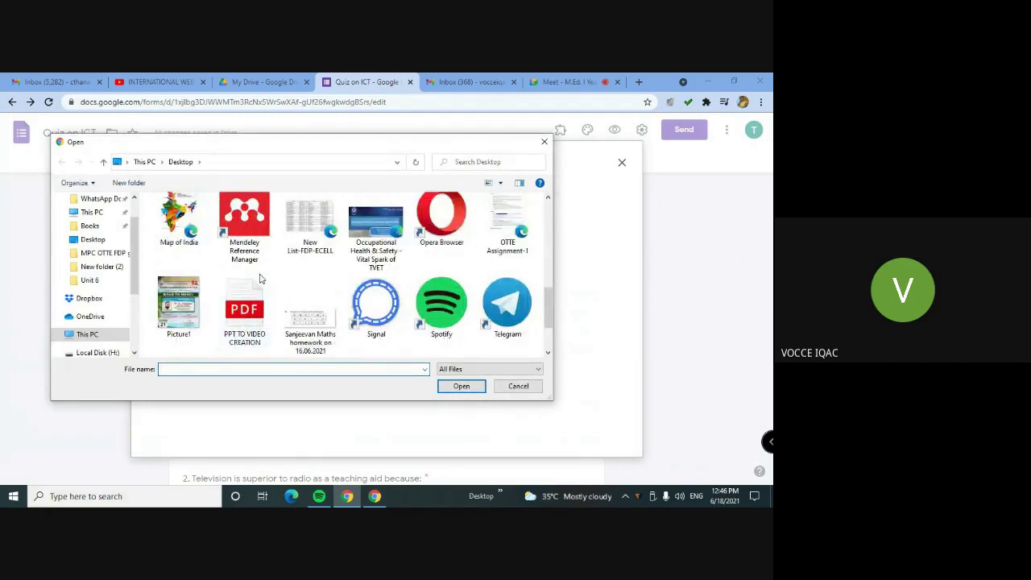
scroll(184, 301, "down", 2)
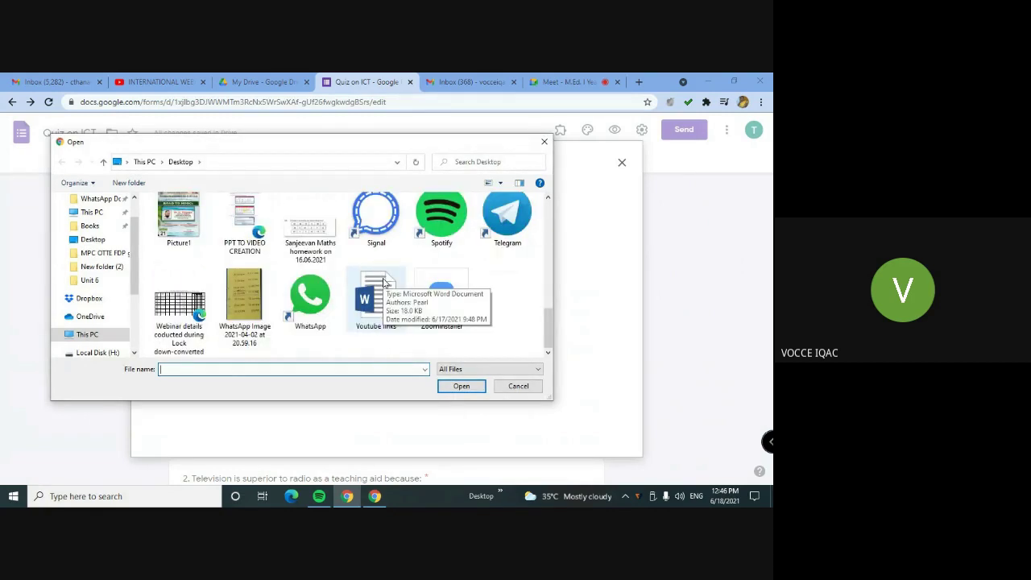
left_click(179, 226)
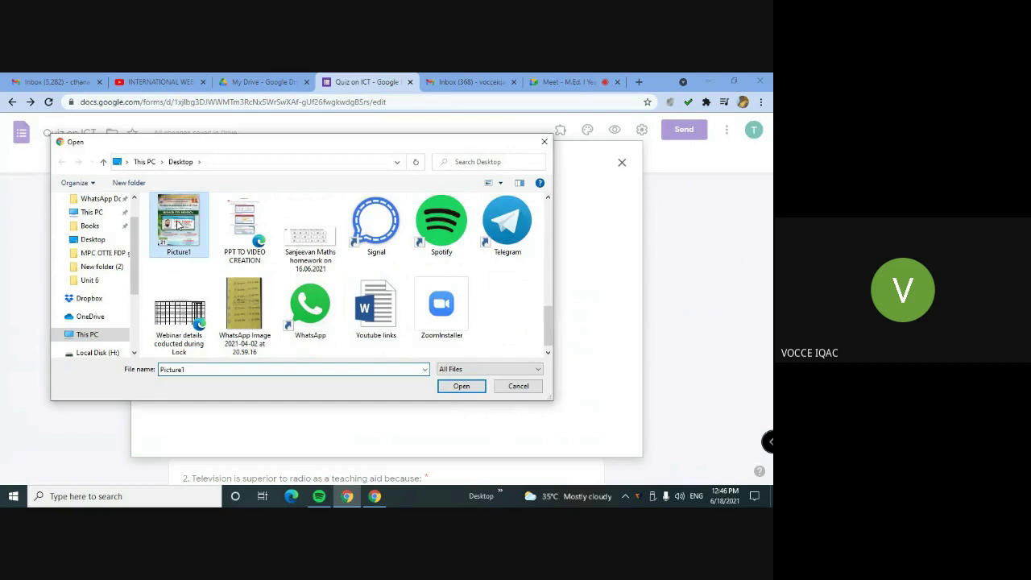
left_click(446, 386)
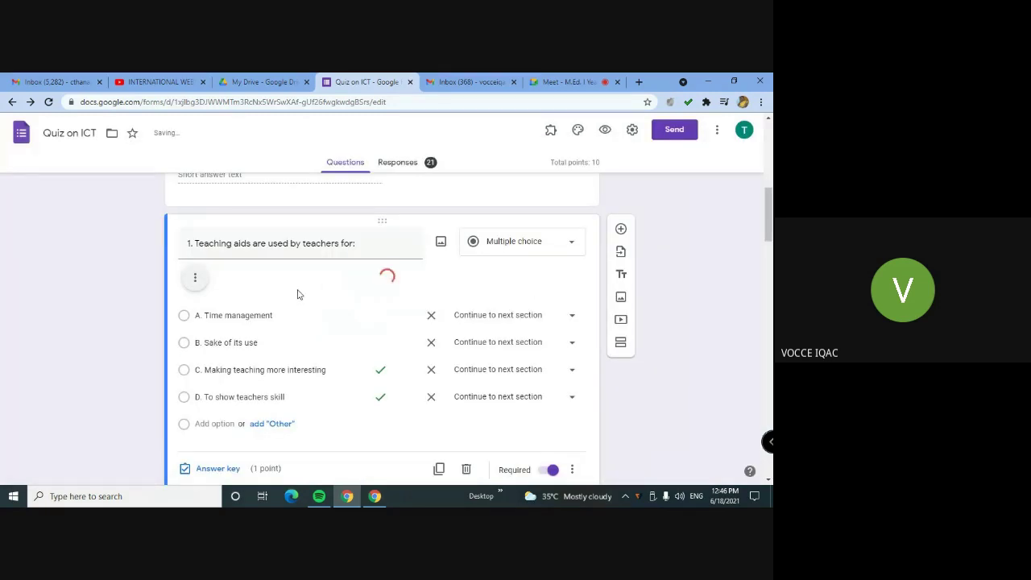
Remove the Picture1 webinar poster from question 1.
scroll(297, 294, "down", 3)
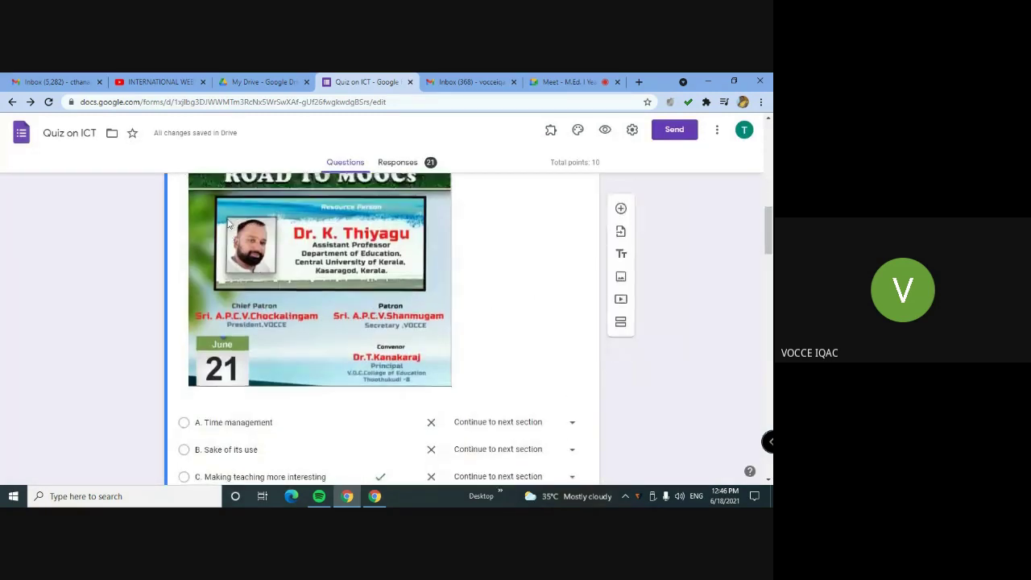
scroll(230, 225, "up", 3)
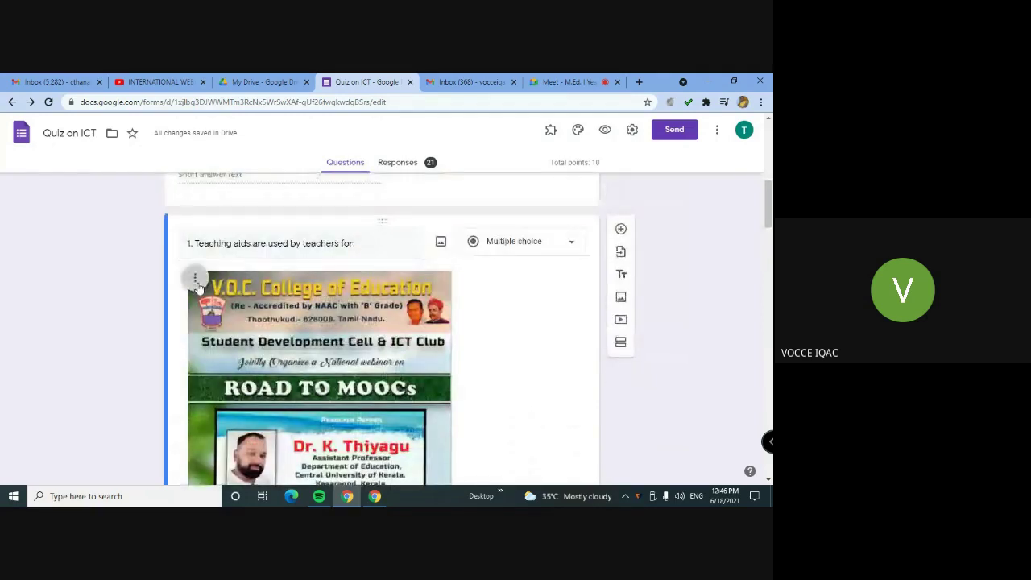
left_click(196, 281)
left_click(145, 393)
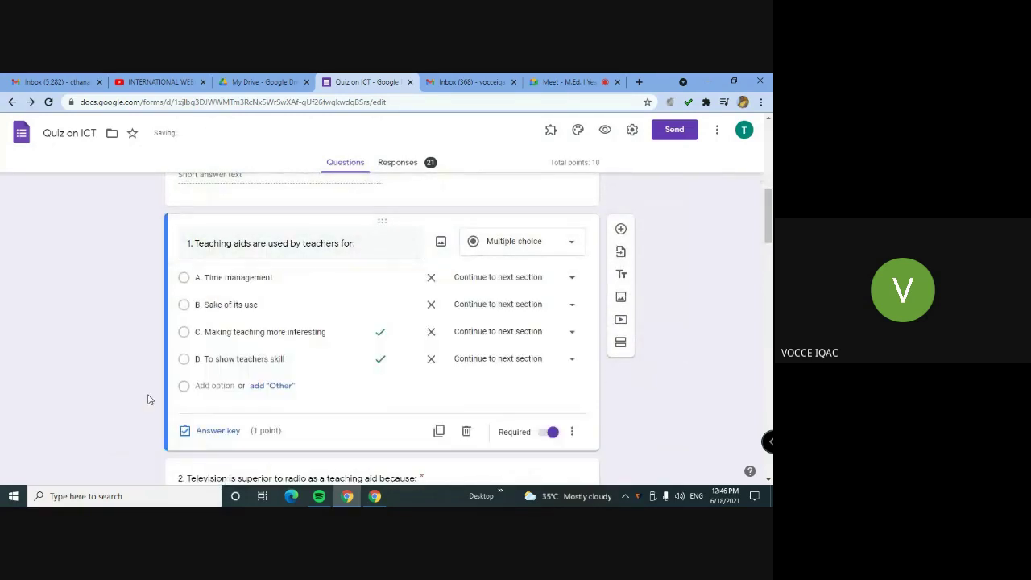
Search images for 'technology' and insert the teal man-with-gadgets illustration into question 1.
left_click(440, 241)
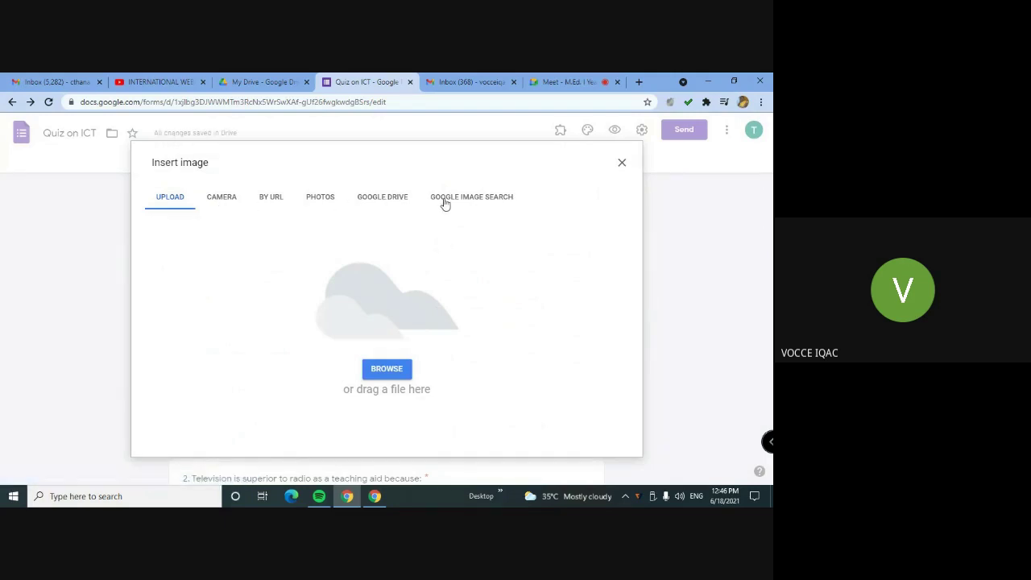
left_click(491, 202)
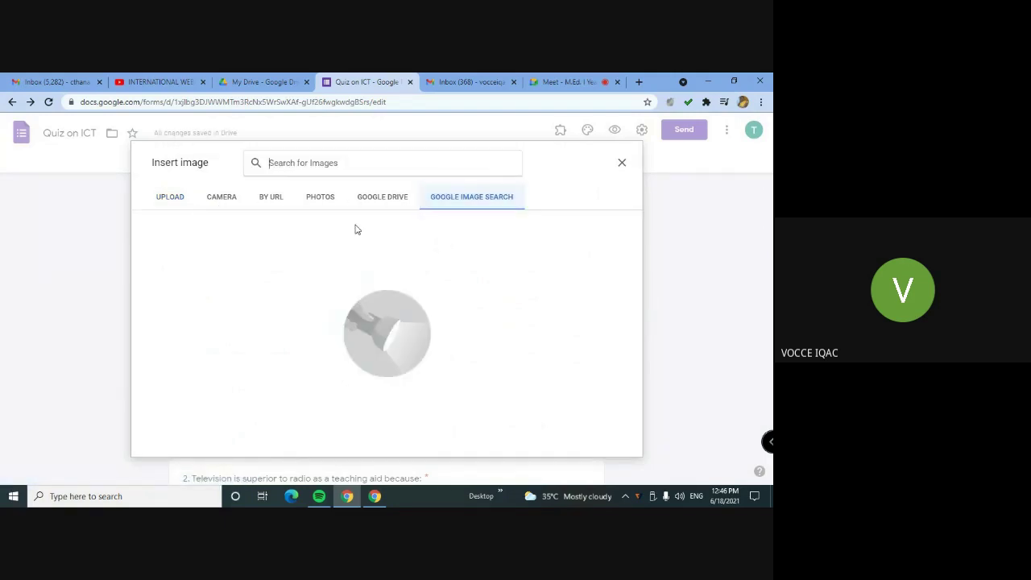
left_click(359, 162)
type("tech")
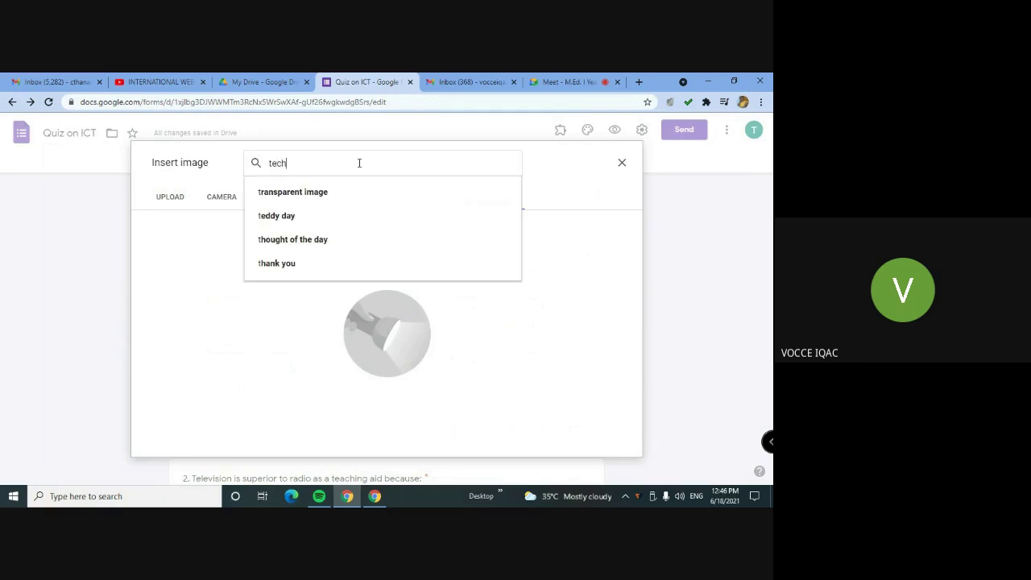
type("nology")
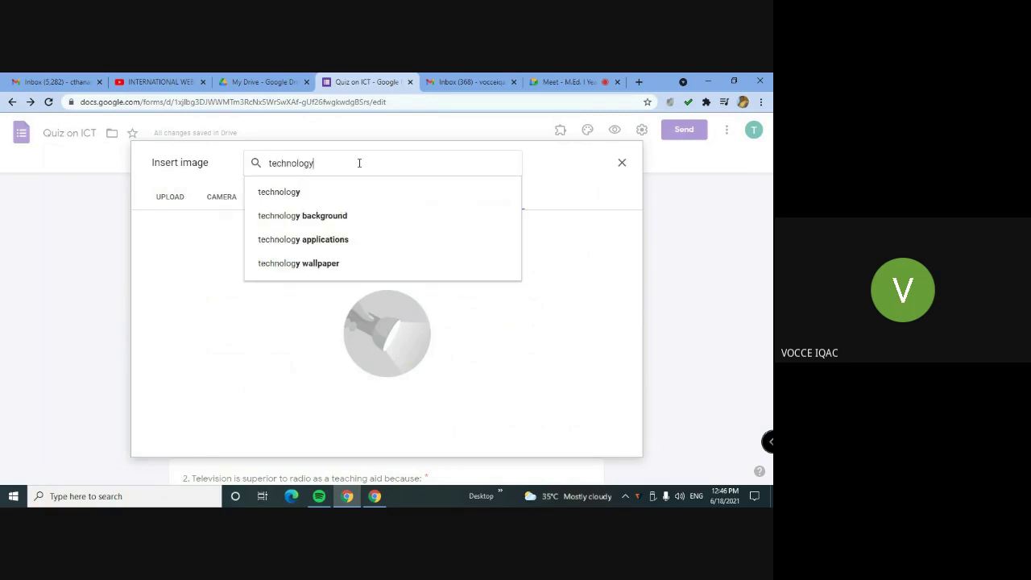
left_click(316, 190)
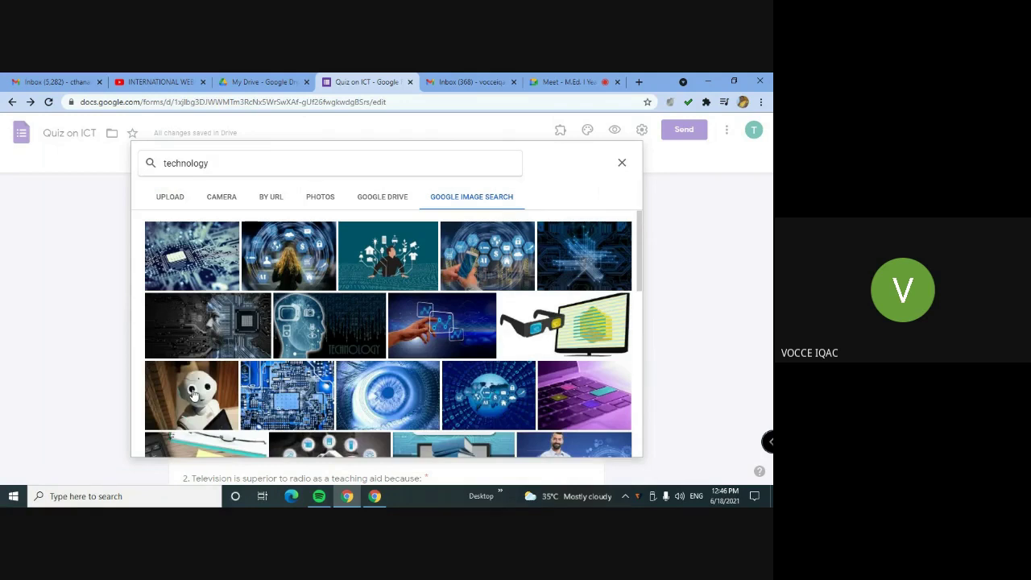
scroll(447, 322, "down", 1)
scroll(400, 219, "up", 1)
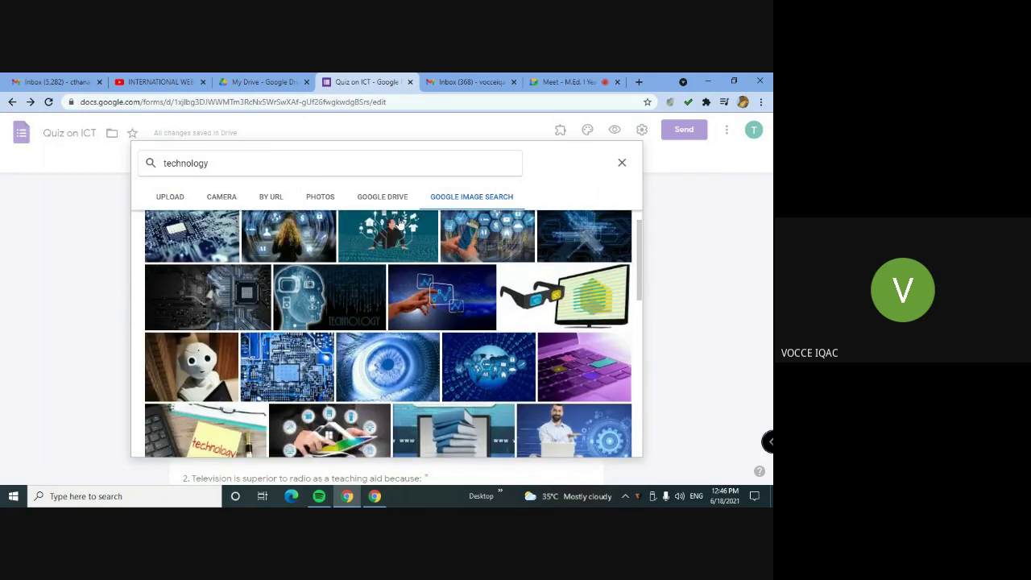
left_click(393, 276)
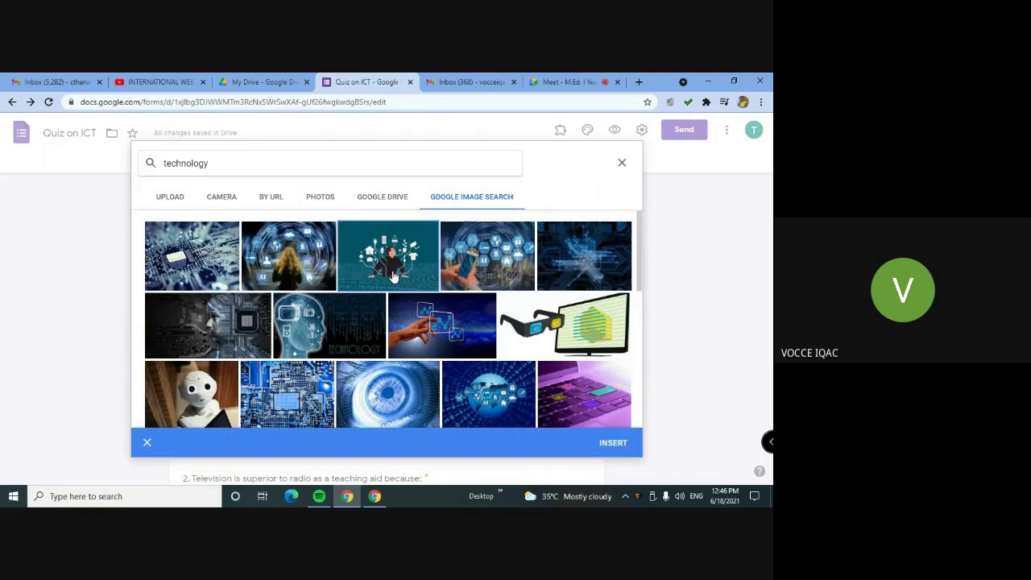
left_click(617, 443)
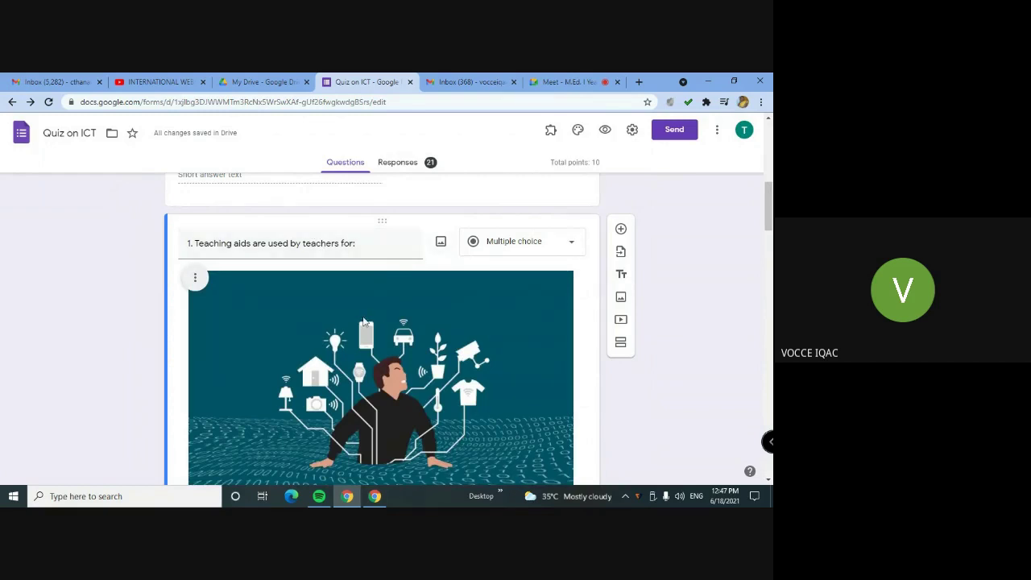
scroll(359, 331, "down", 5)
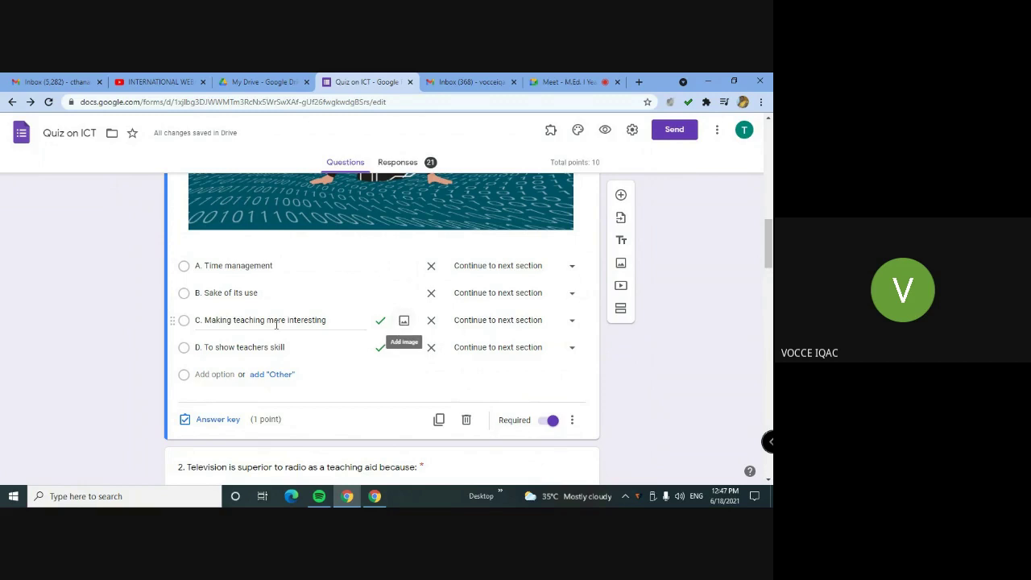
Undo the accidental removal of options A and C.
left_click(430, 266)
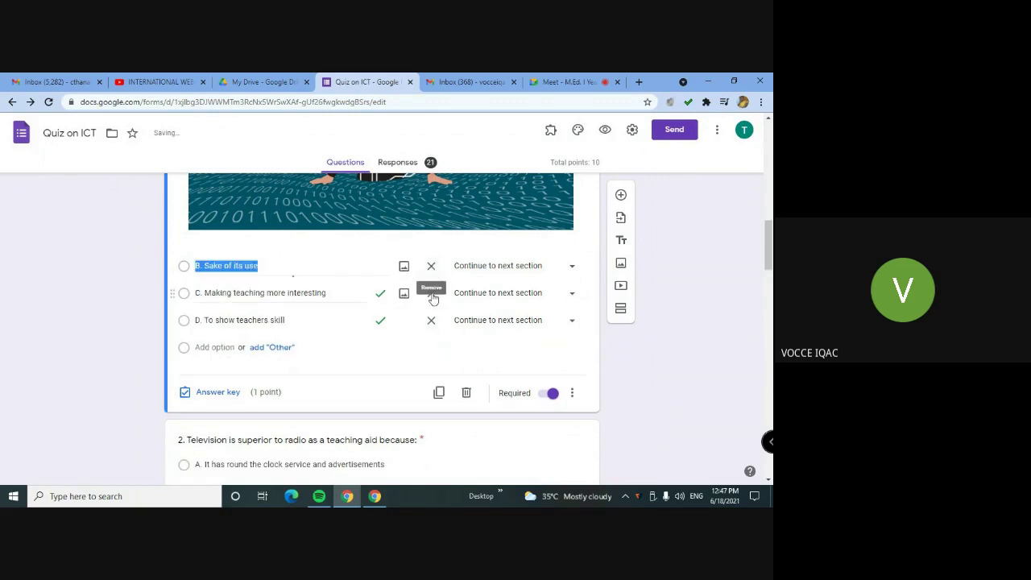
left_click(432, 295)
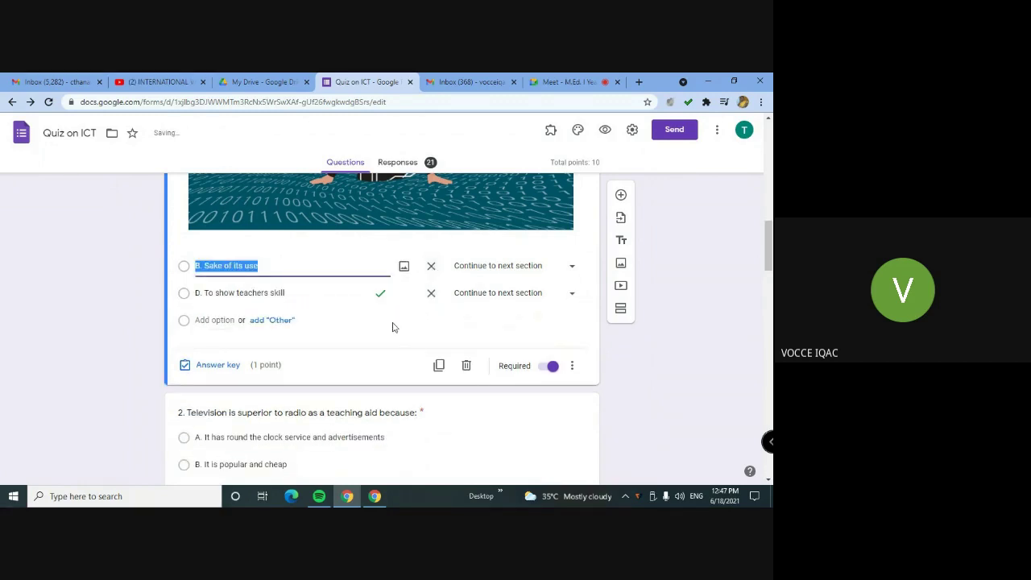
key("ctrl+z")
key("ctrl+z")
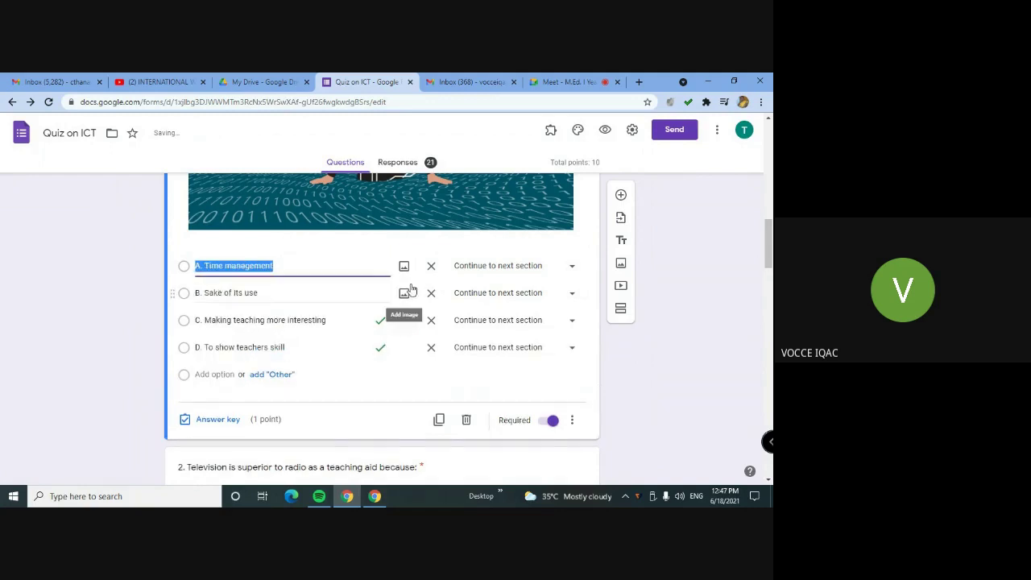
Search images for 'time manage' and insert the hand-holding-a-clock picture on option A.
left_click(404, 267)
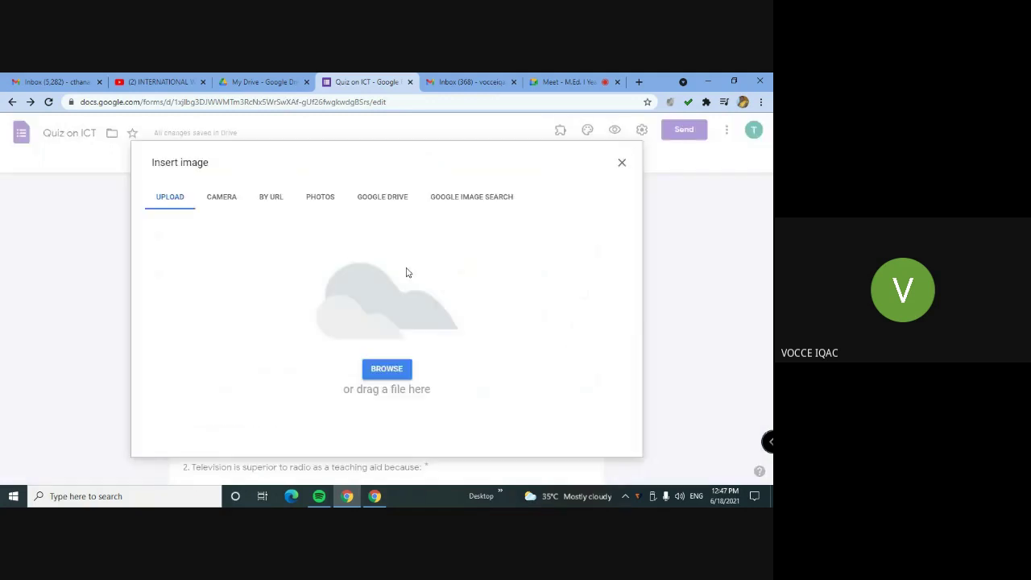
left_click(450, 201)
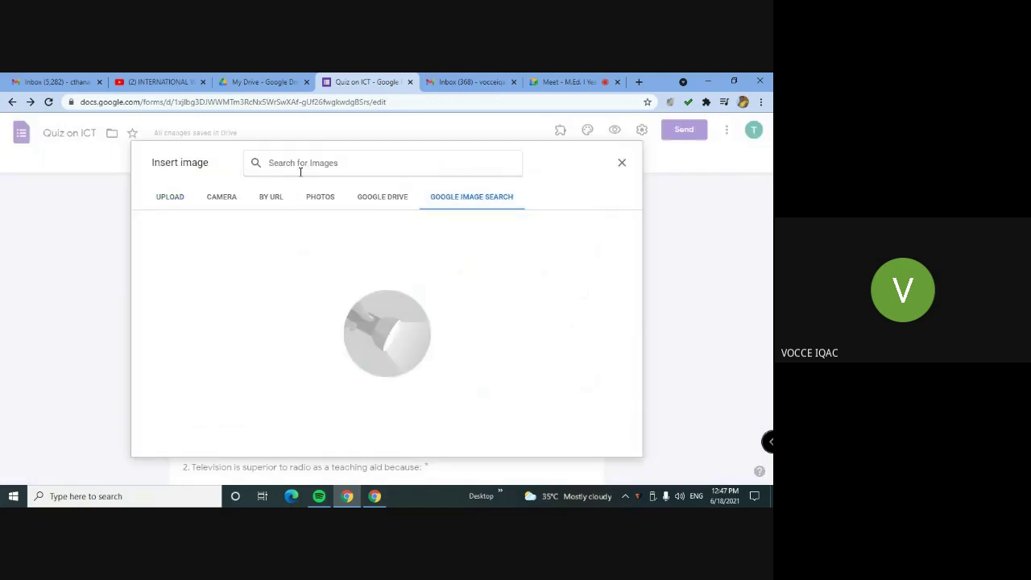
type("time management")
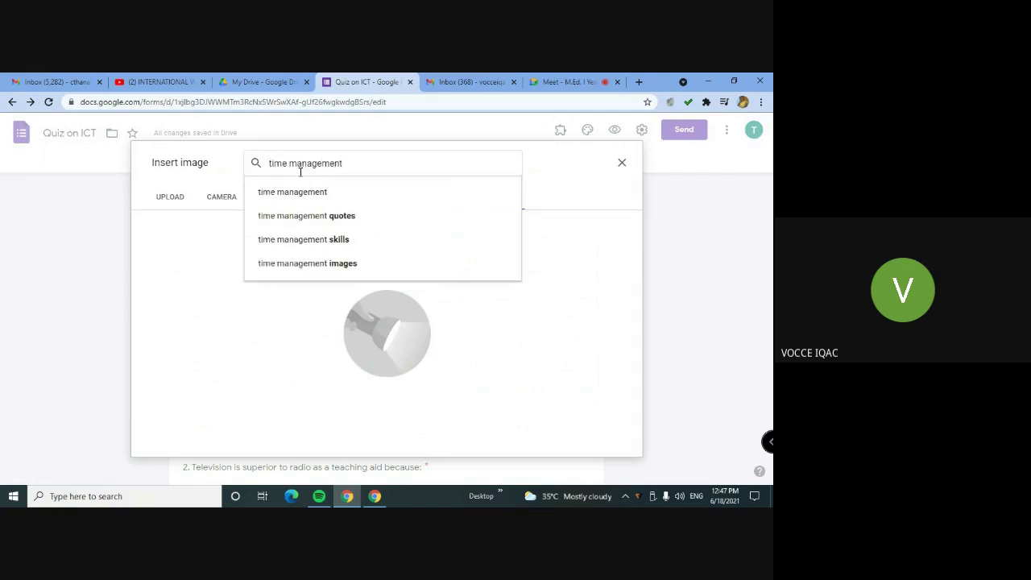
key("Return")
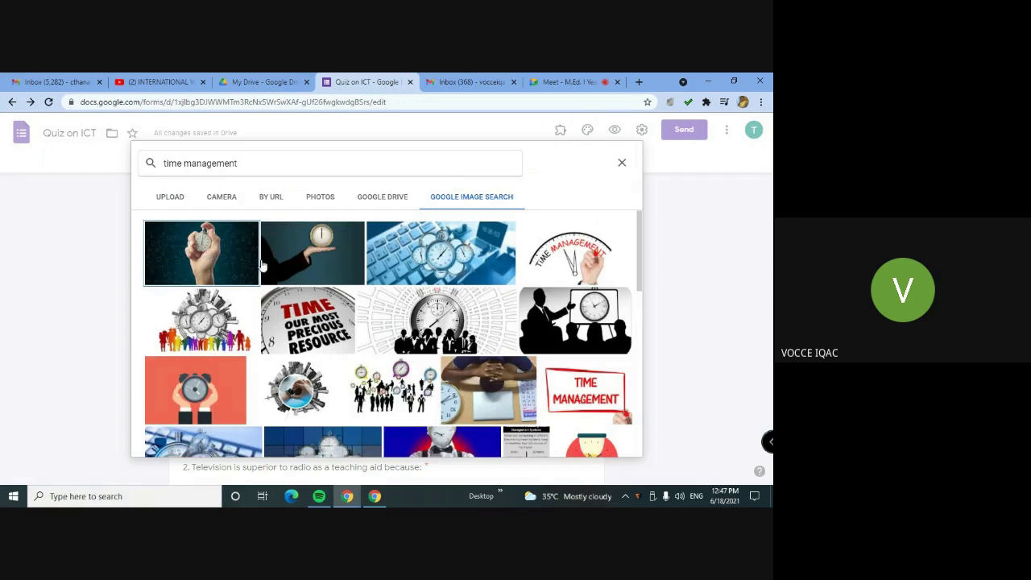
left_click(297, 265)
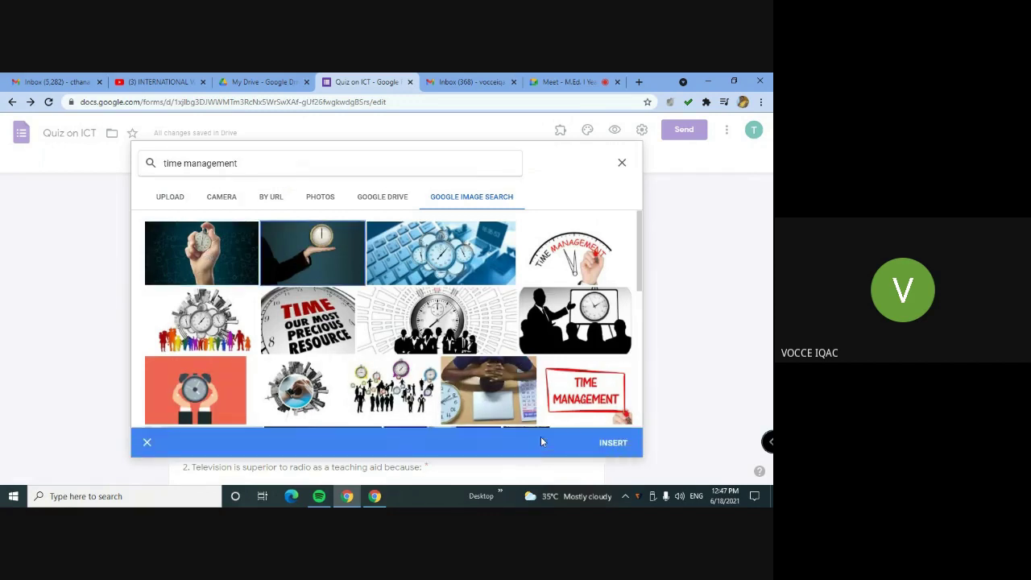
left_click(616, 448)
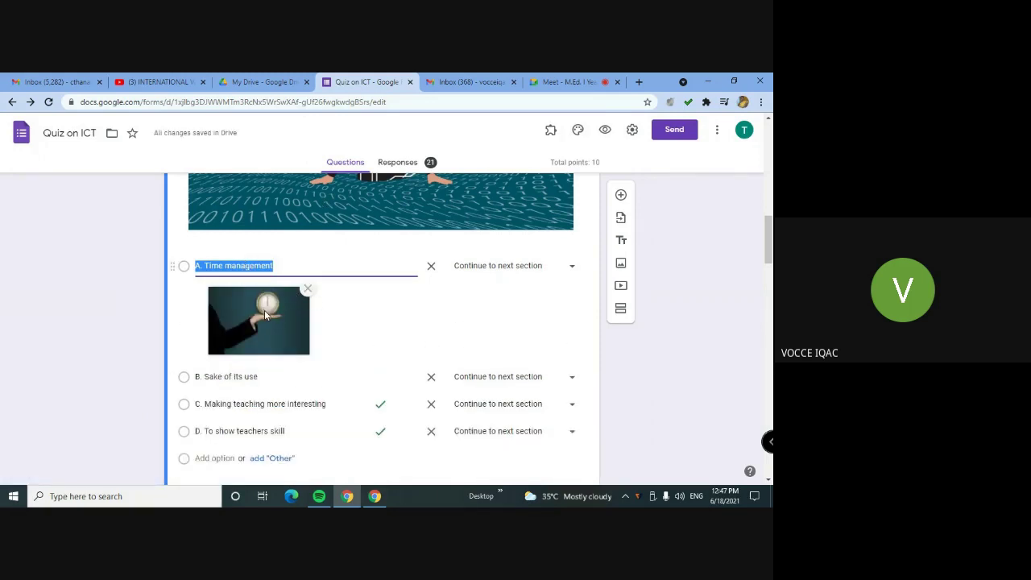
scroll(265, 316, "down", 2)
scroll(272, 355, "up", 1)
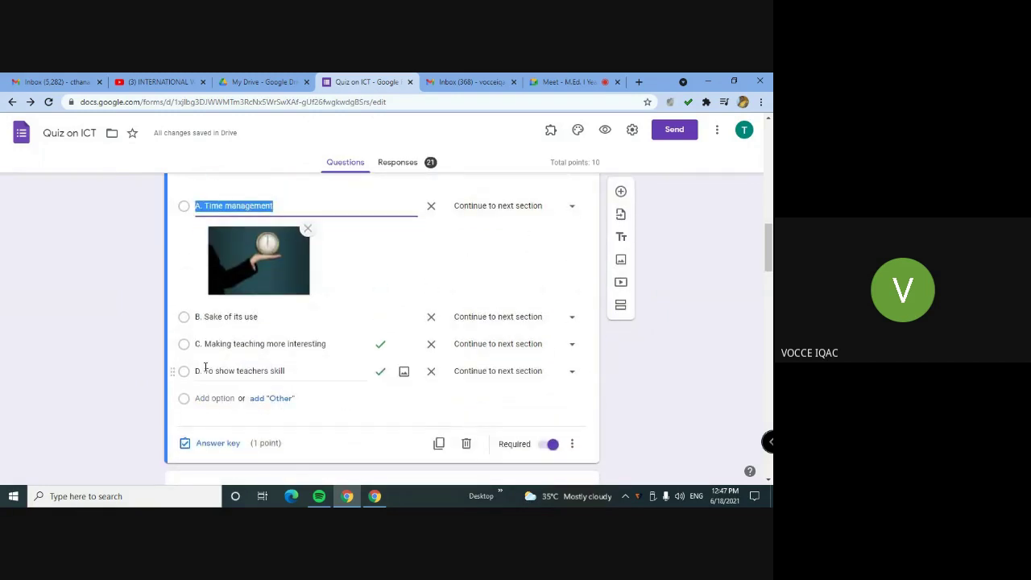
scroll(207, 358, "down", 2)
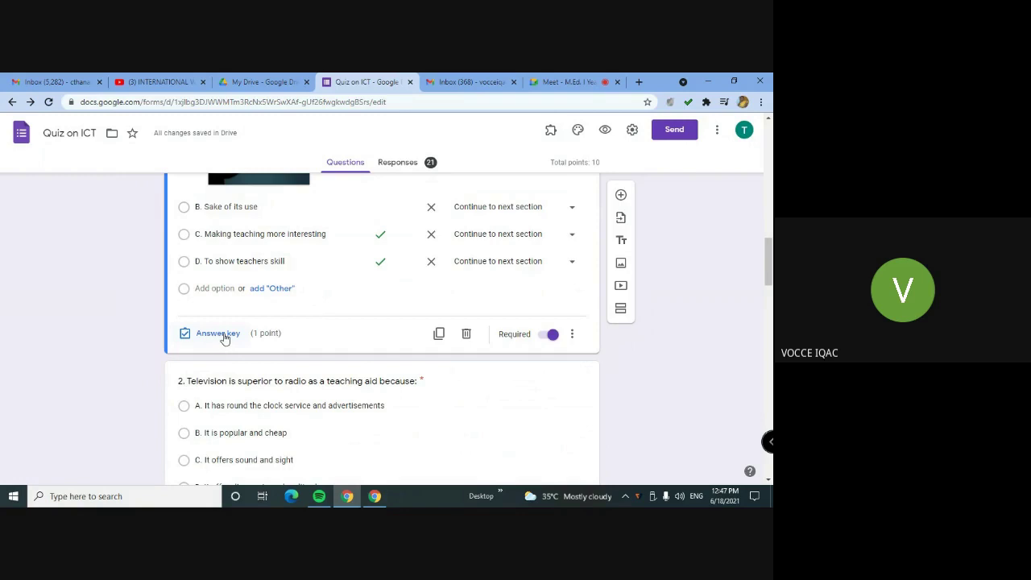
In question 1's answer key, leave only option C 'Making teaching more interesting' marked correct.
left_click(223, 333)
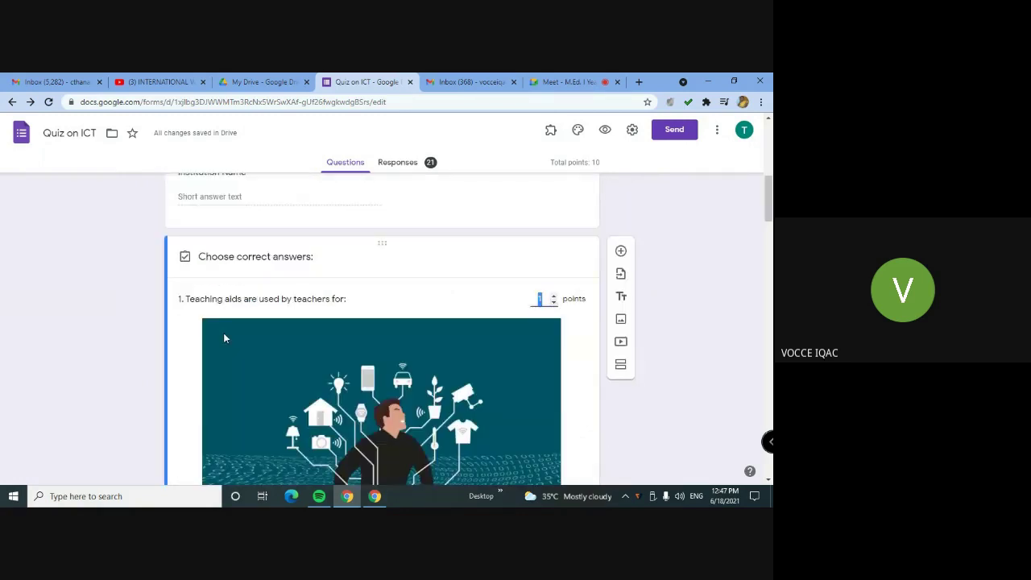
scroll(213, 311, "down", 5)
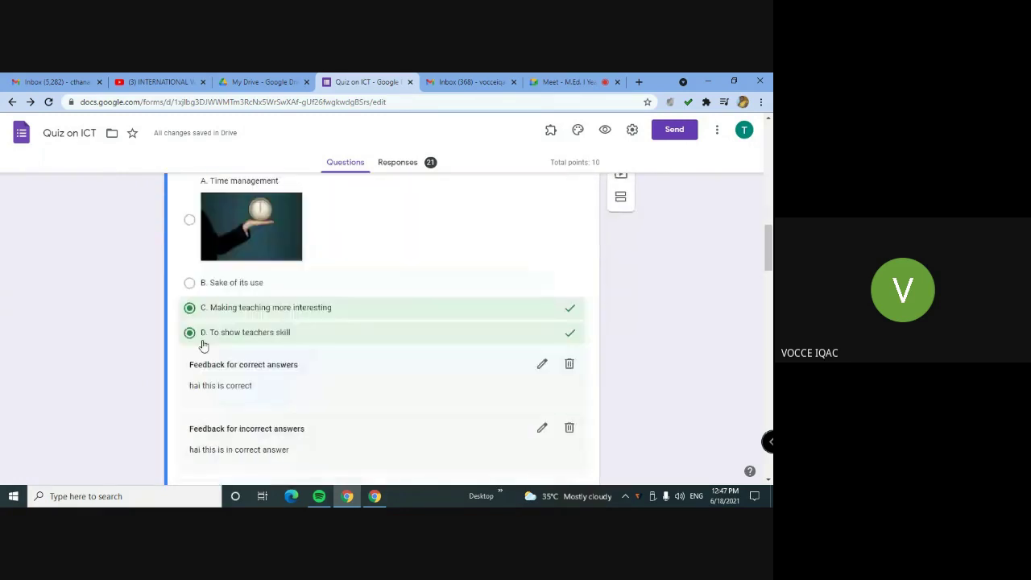
left_click(191, 310)
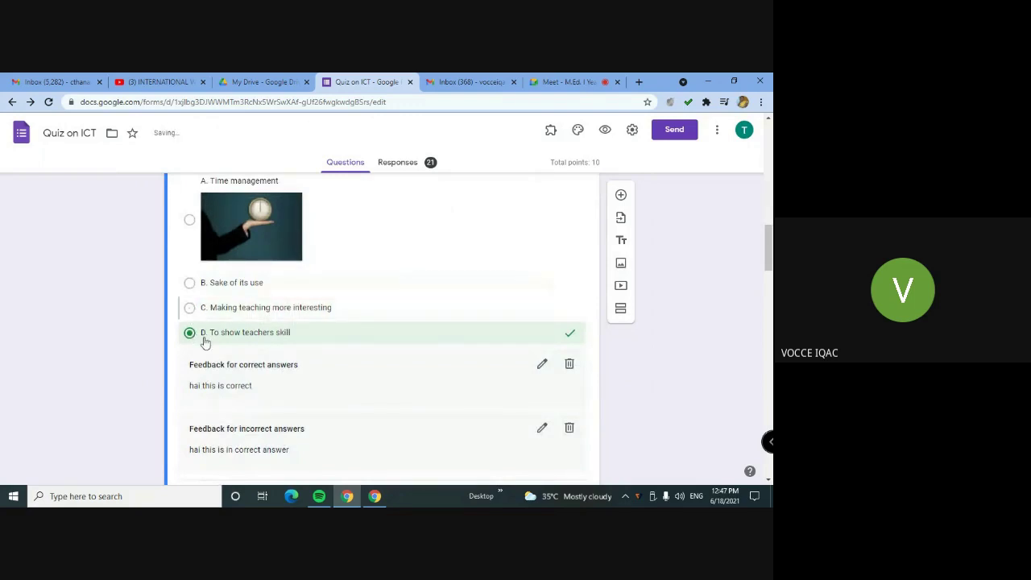
left_click(191, 307)
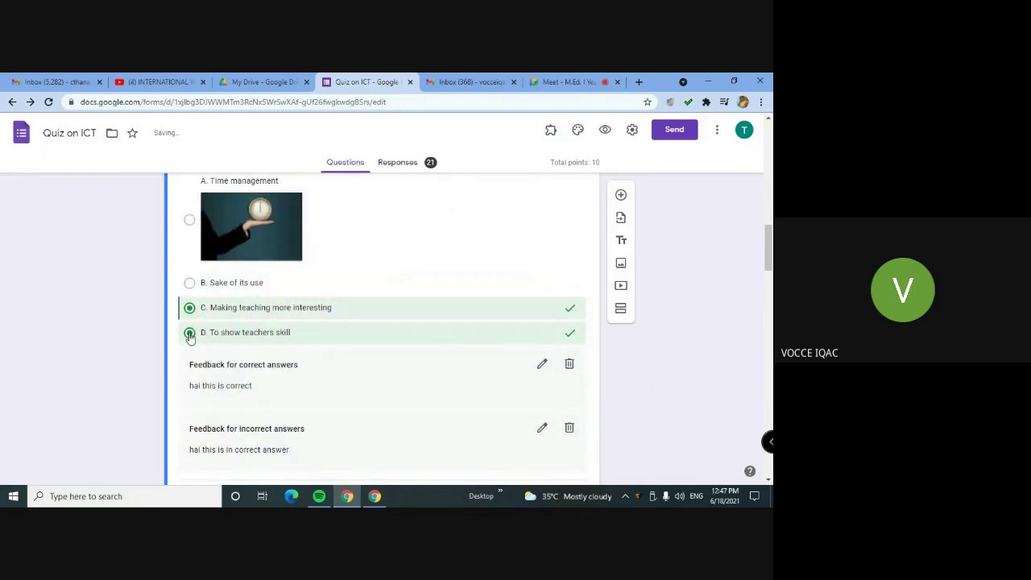
left_click(189, 333)
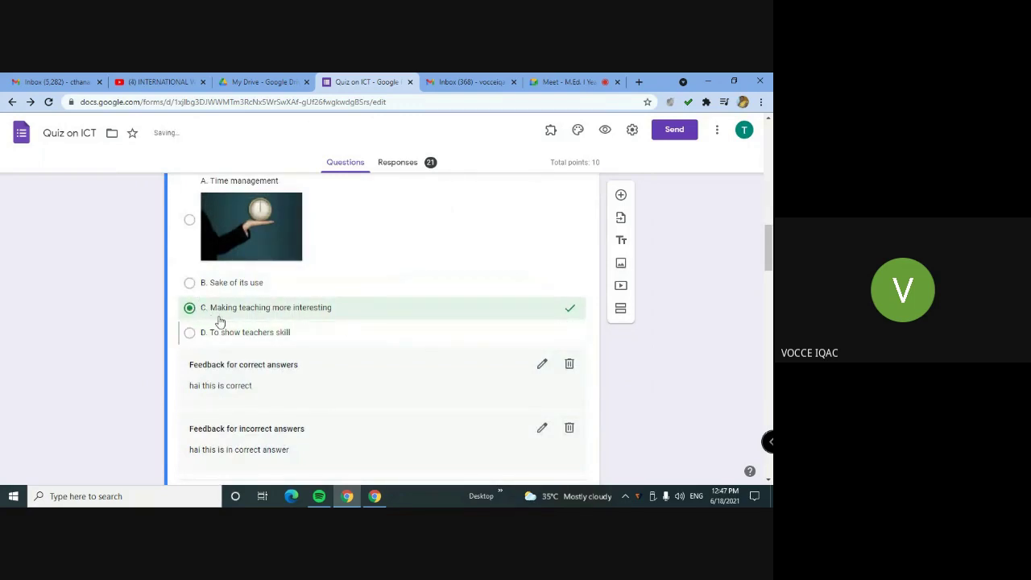
scroll(382, 319, "up", 3)
scroll(413, 314, "up", 3)
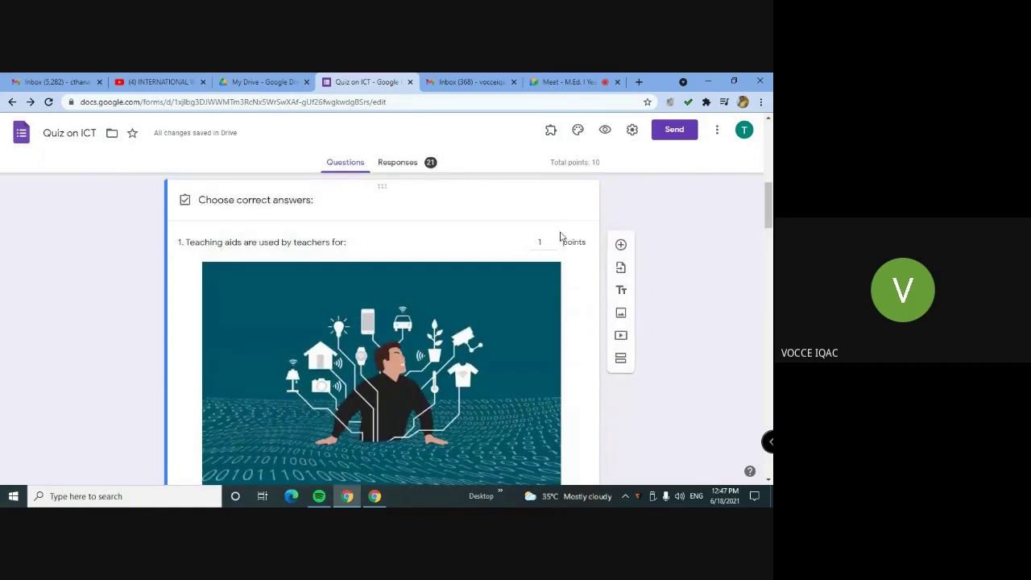
scroll(420, 357, "down", 7)
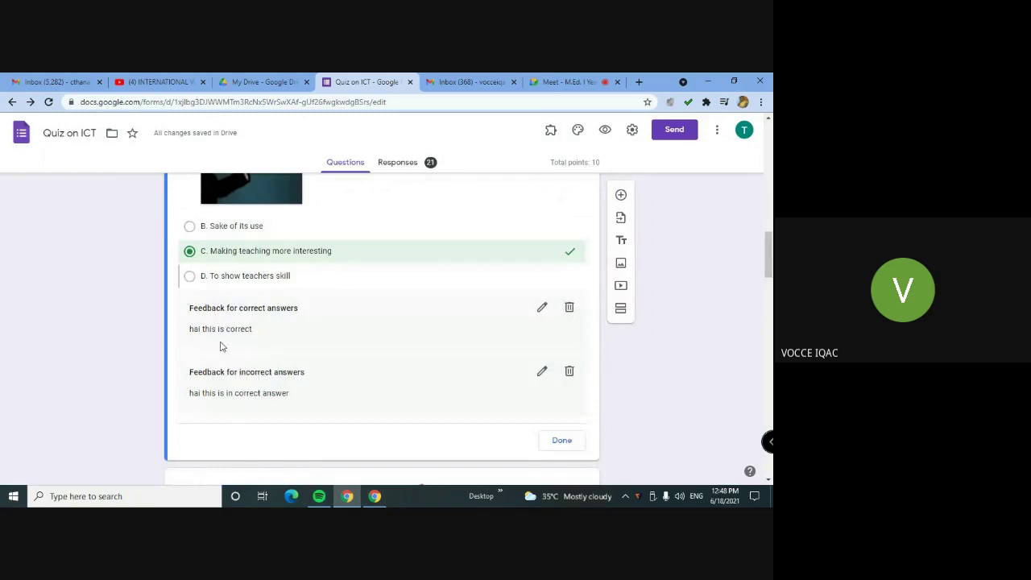
Delete the existing correct-answer and incorrect-answer feedback messages.
left_click(569, 310)
scroll(410, 338, "down", 5)
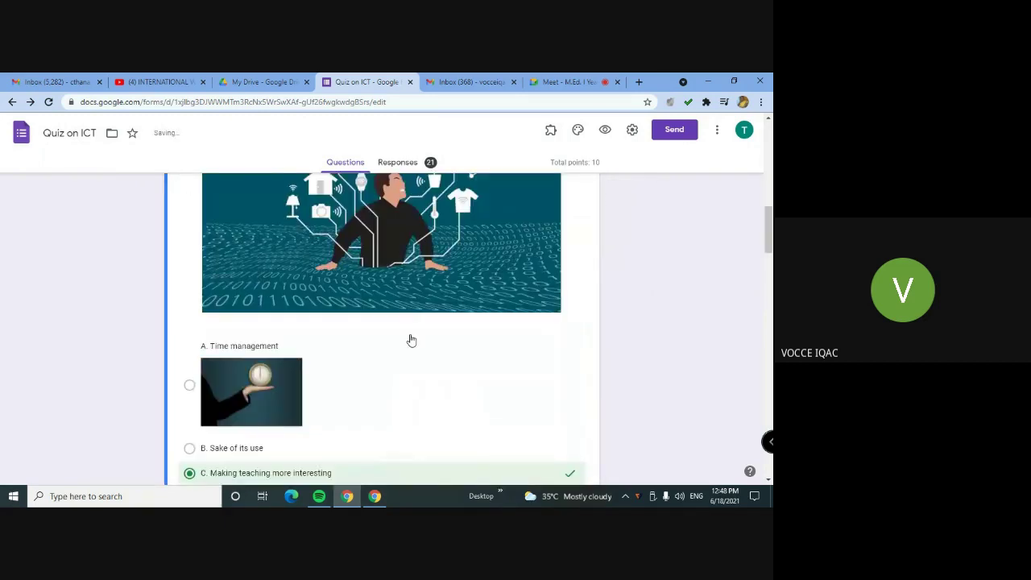
left_click(570, 251)
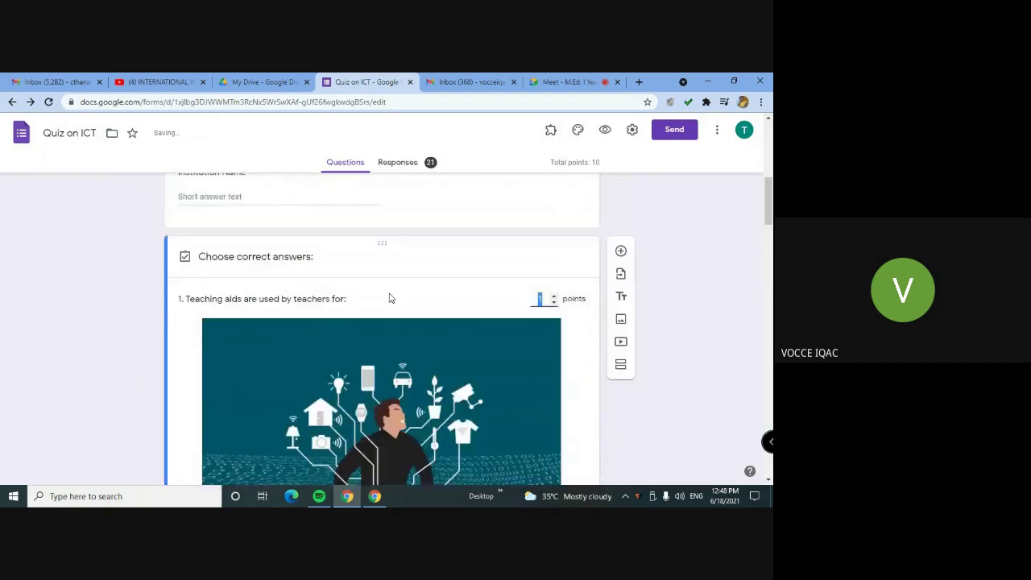
scroll(360, 304, "down", 4)
scroll(360, 303, "up", 3)
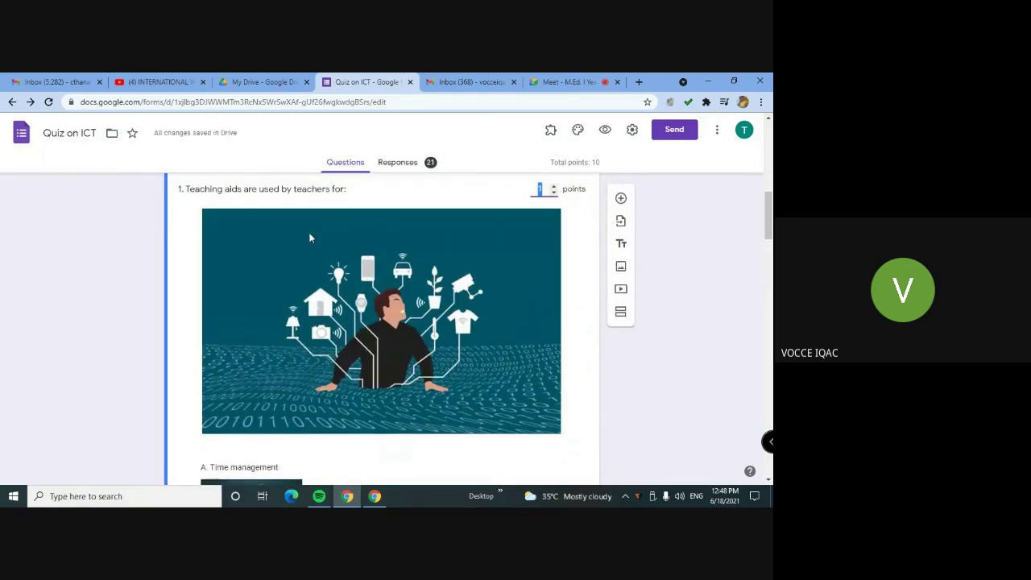
scroll(299, 325, "down", 4)
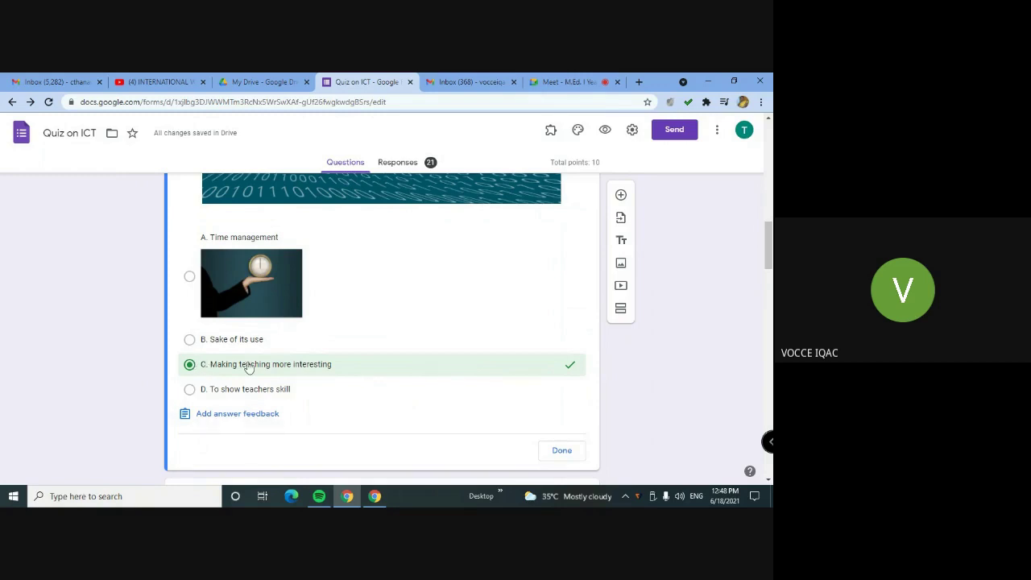
scroll(559, 202, "up", 3)
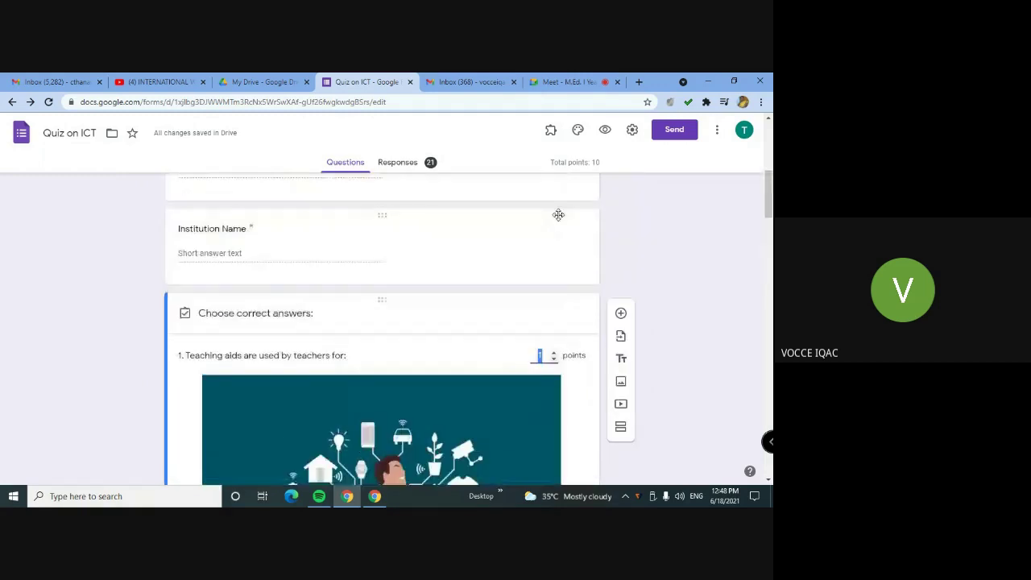
scroll(543, 340, "down", 6)
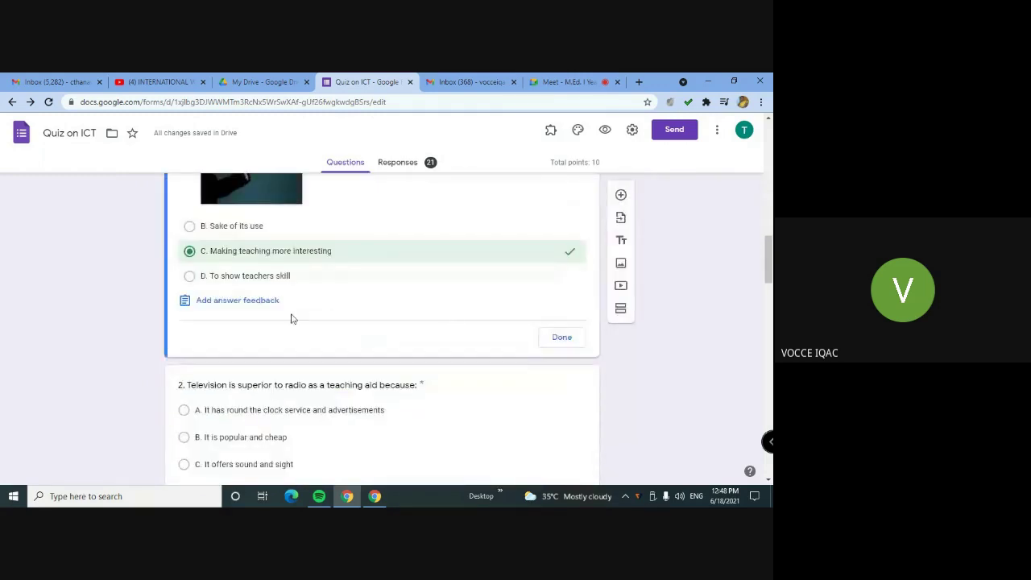
Write 'Congratulations' as correct-answer feedback and 'Try again' as incorrect-answer feedback.
left_click(218, 304)
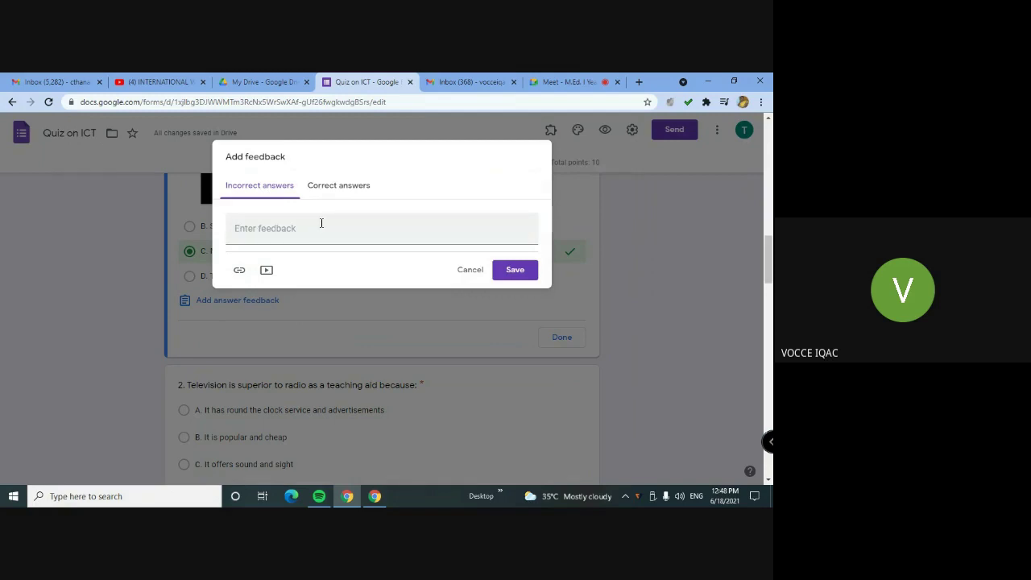
left_click(344, 185)
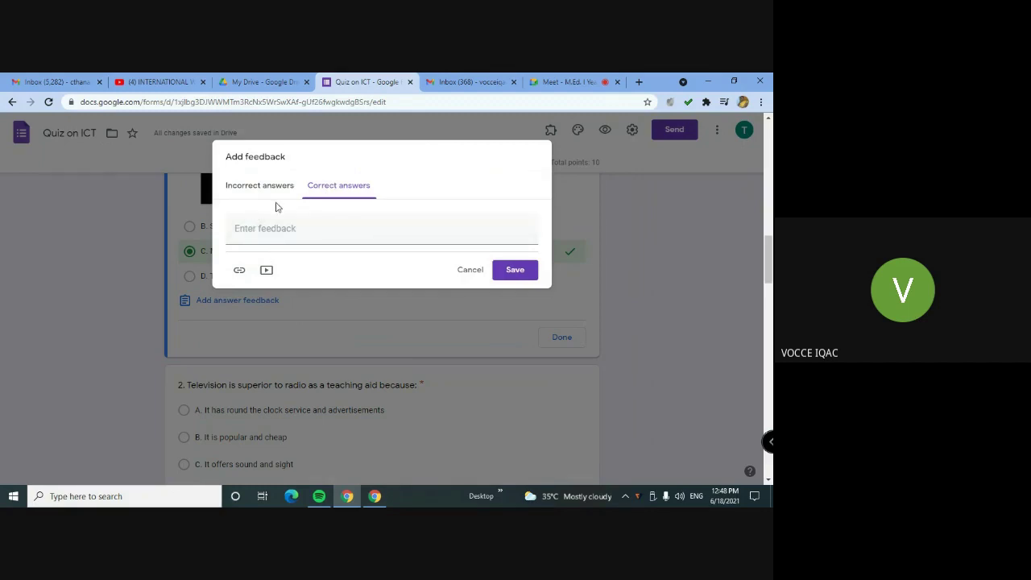
left_click(299, 234)
type("Congratulations")
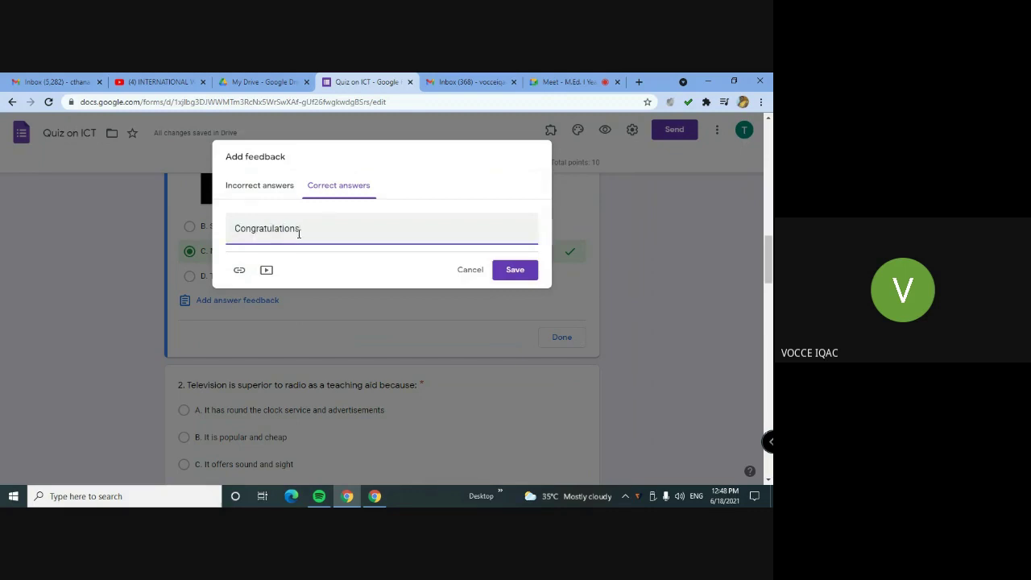
left_click(261, 191)
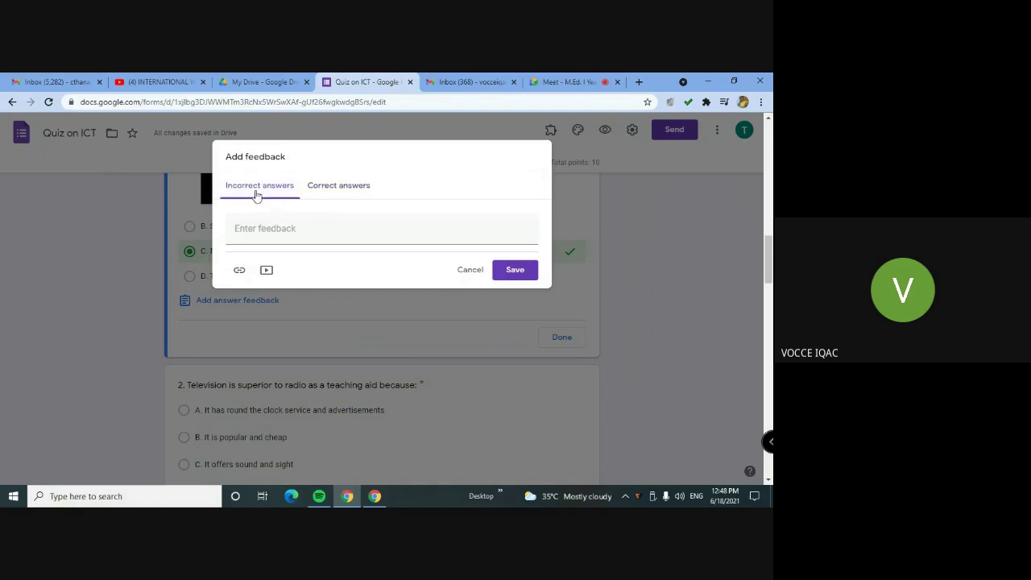
left_click(281, 232)
type("Try again")
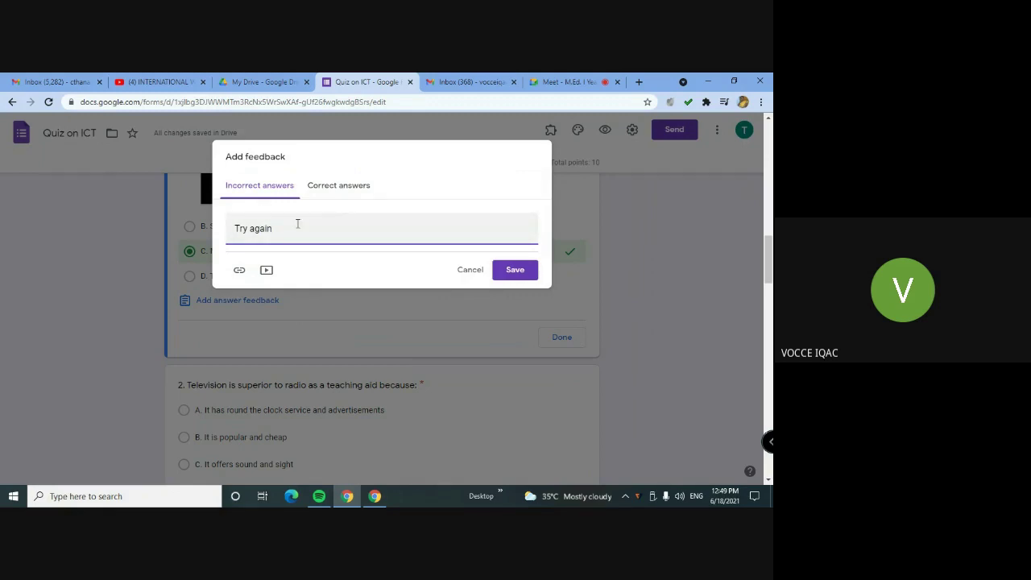
left_click(346, 194)
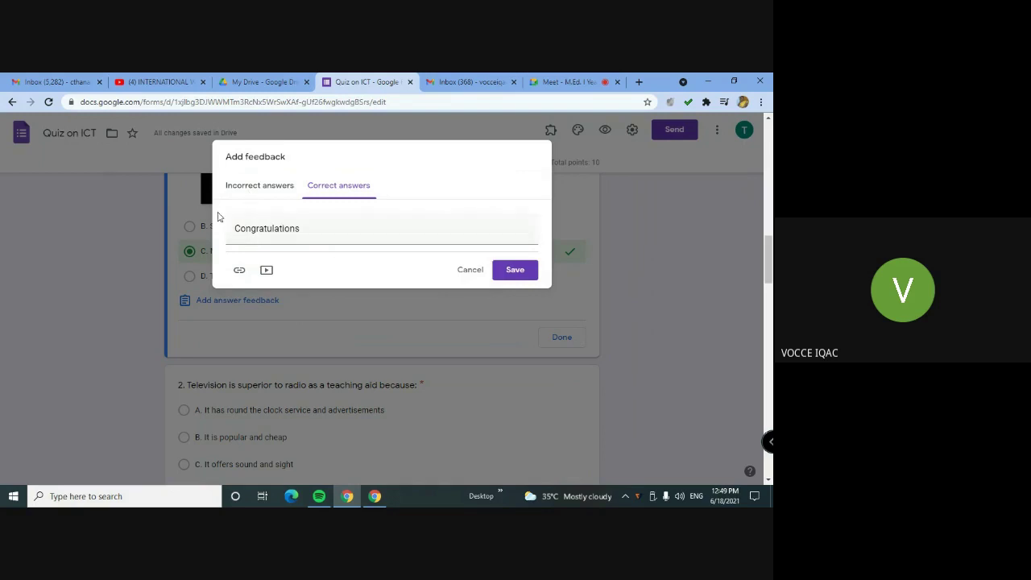
Discard the link and video additions and save the feedback.
left_click(239, 271)
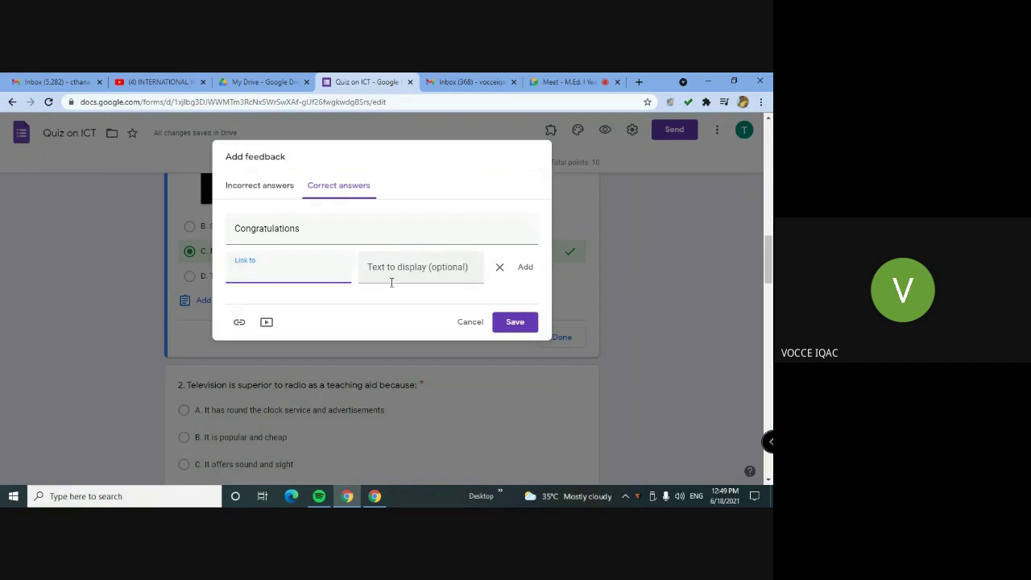
left_click(500, 269)
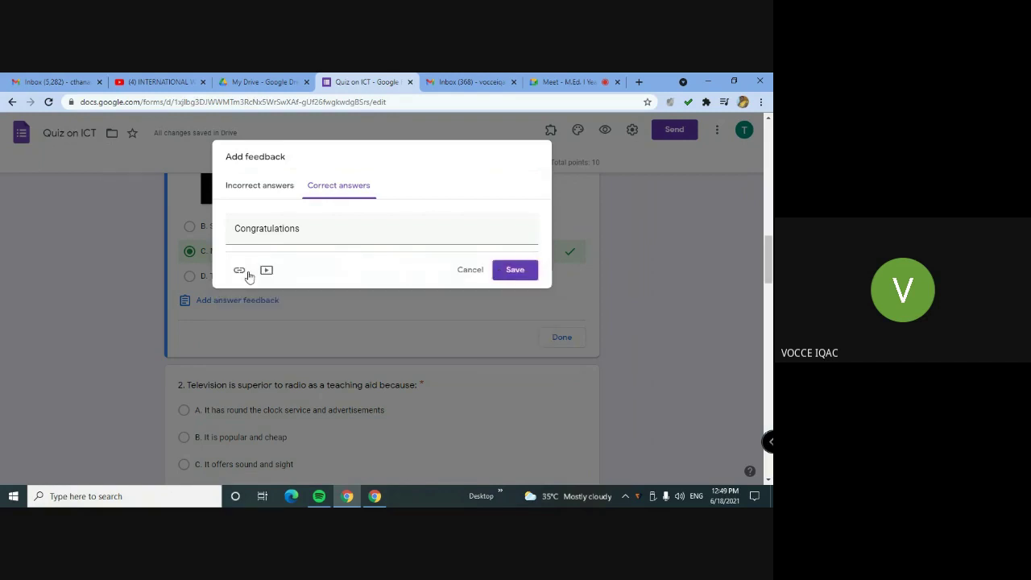
left_click(267, 273)
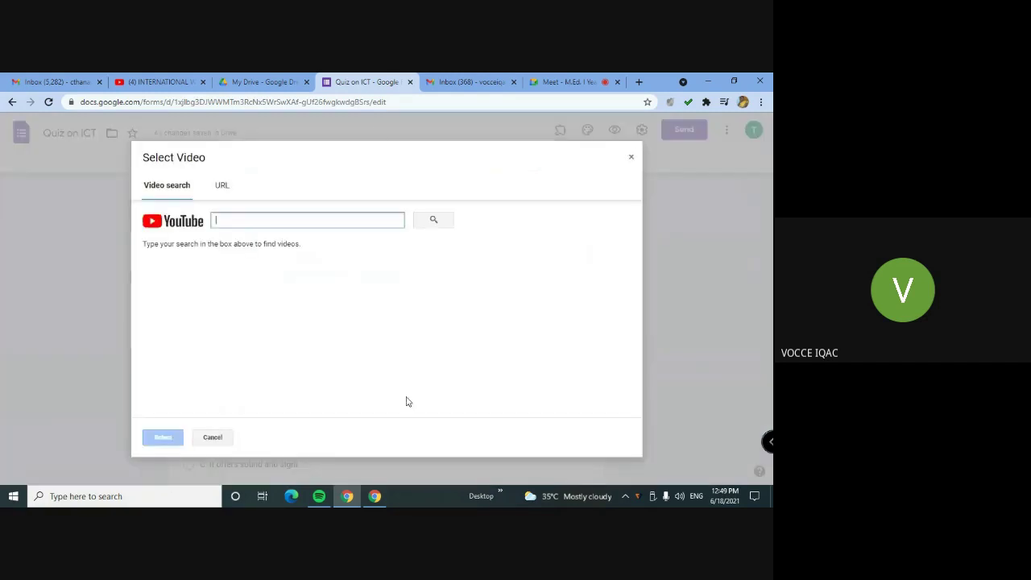
left_click(630, 156)
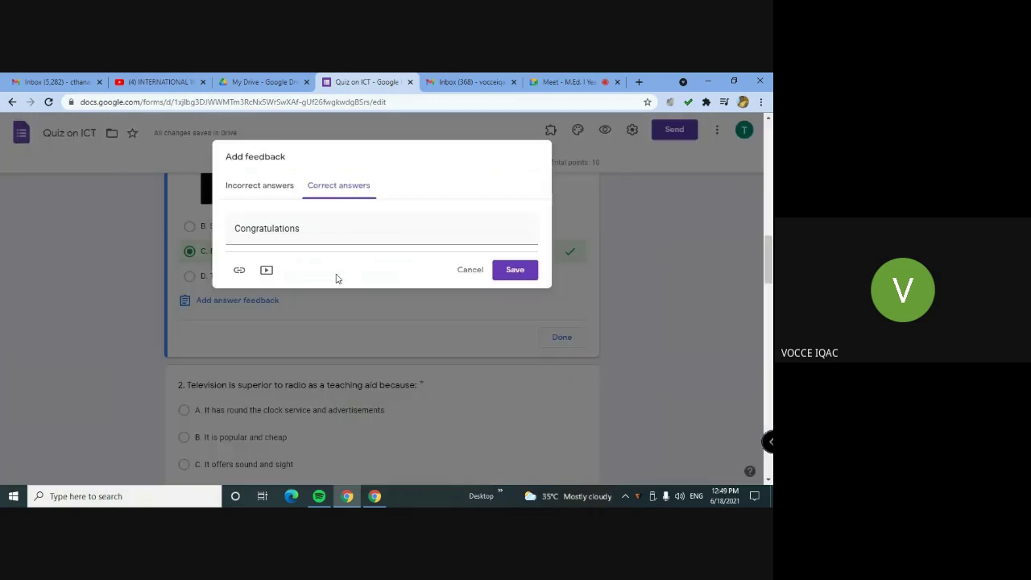
left_click(527, 272)
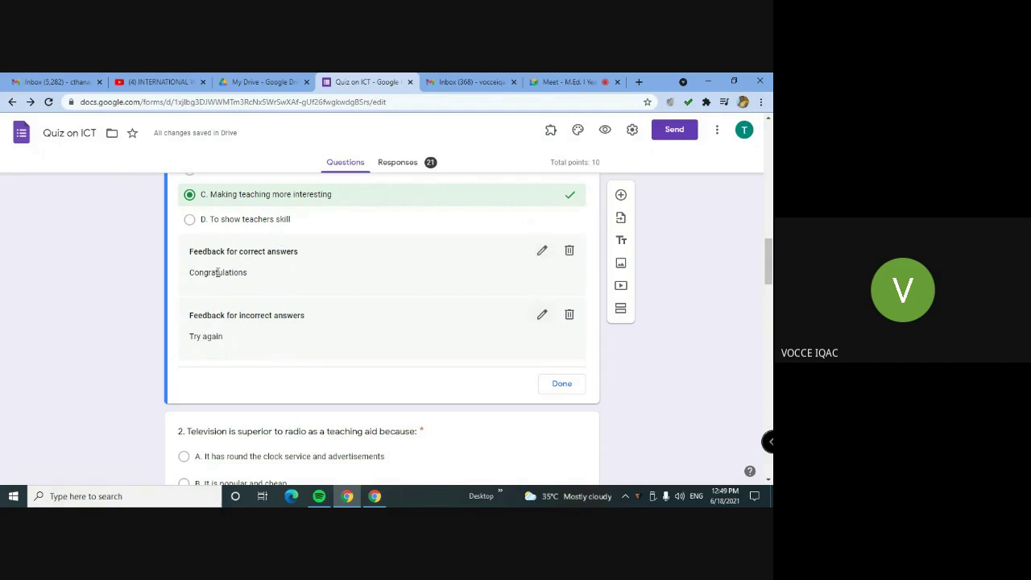
Review the saved feedback in question 1's answer key and close it with Done.
scroll(218, 272, "up", 4)
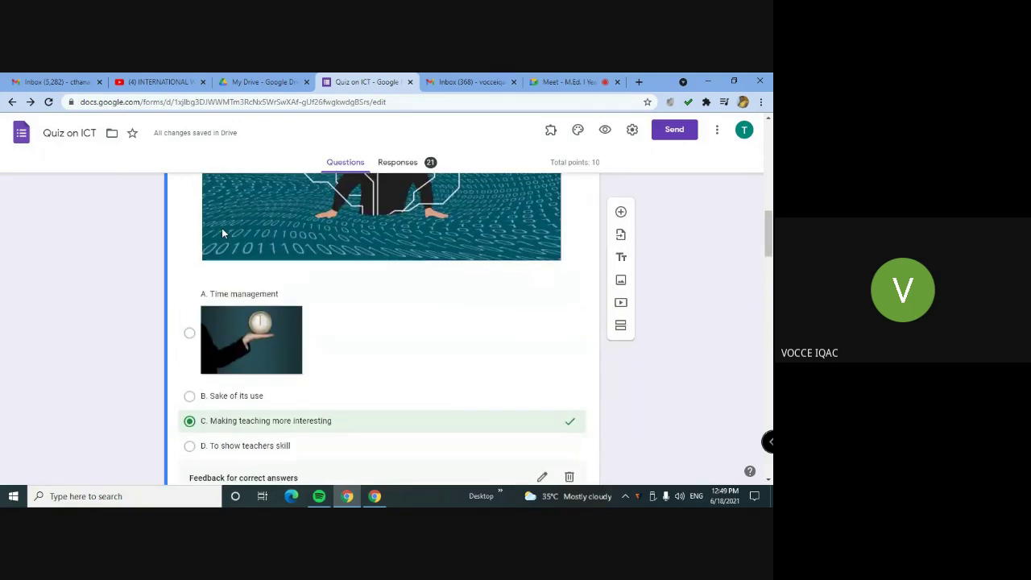
scroll(215, 239, "up", 3)
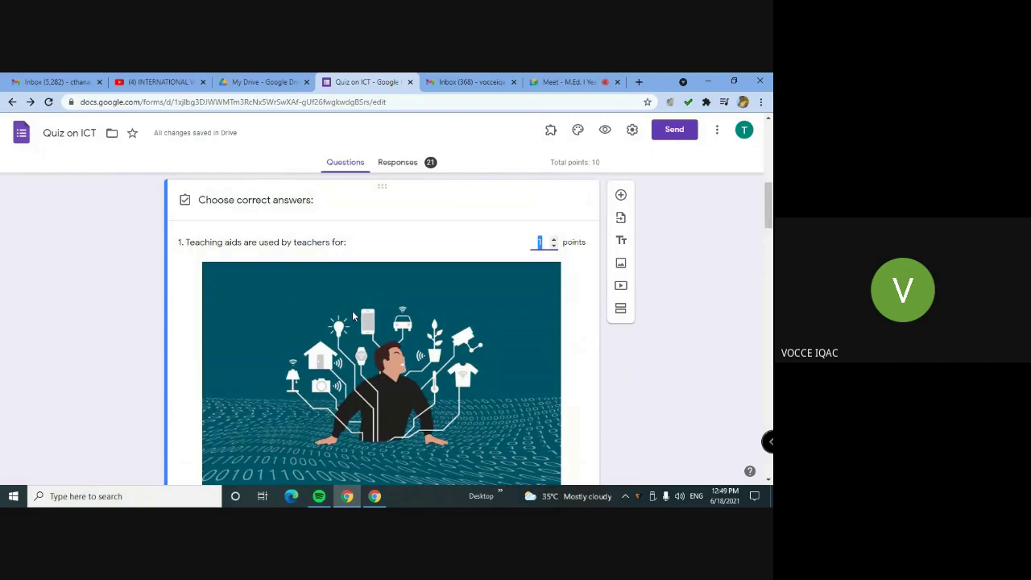
scroll(352, 315, "down", 4)
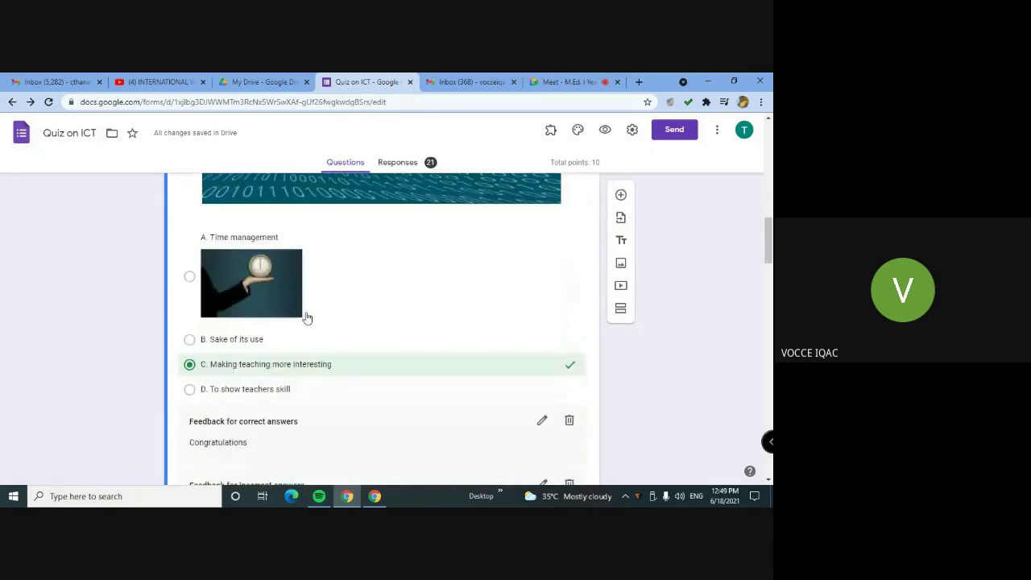
scroll(241, 274, "up", 2)
scroll(239, 273, "down", 3)
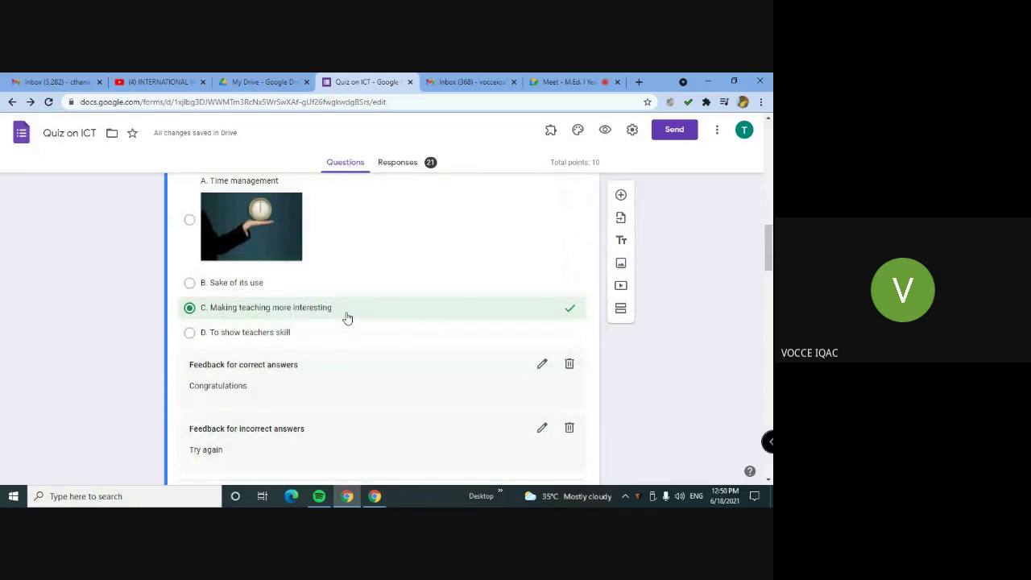
scroll(345, 314, "up", 1)
scroll(346, 315, "down", 2)
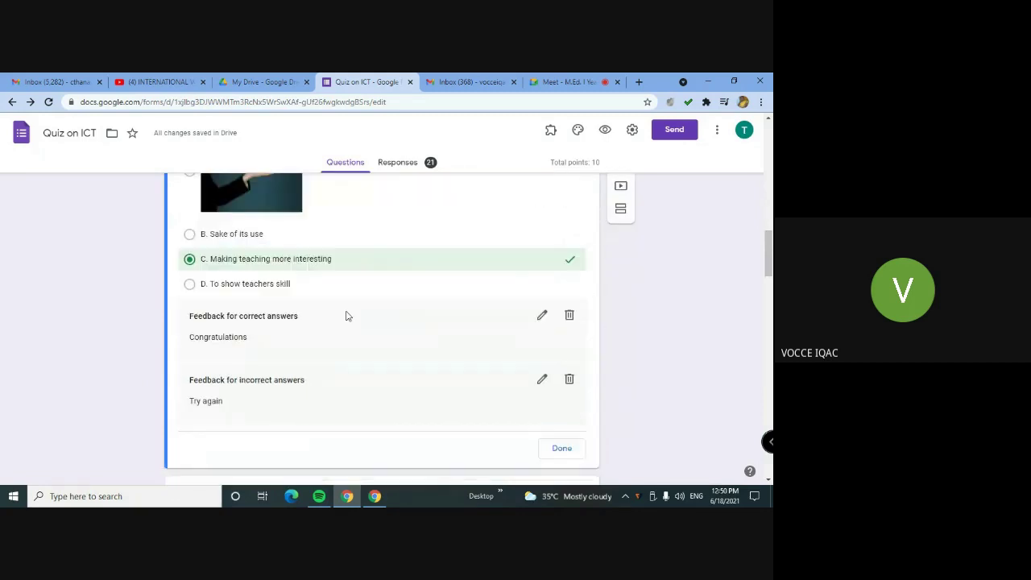
left_click(574, 444)
Dismiss option C's image dialog without inserting anything, then reopen question 1's answer key.
scroll(262, 316, "down", 4)
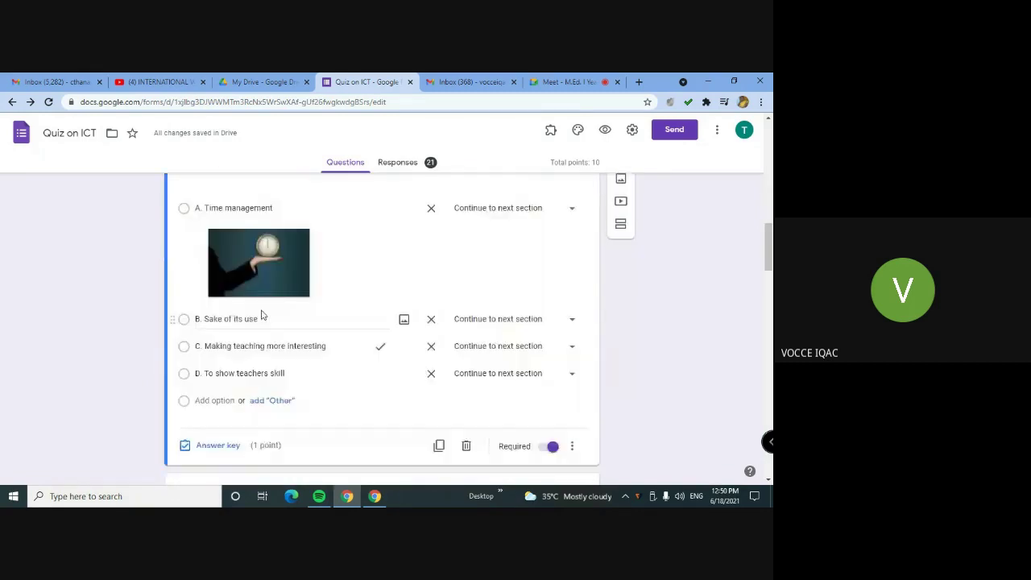
scroll(261, 315, "down", 2)
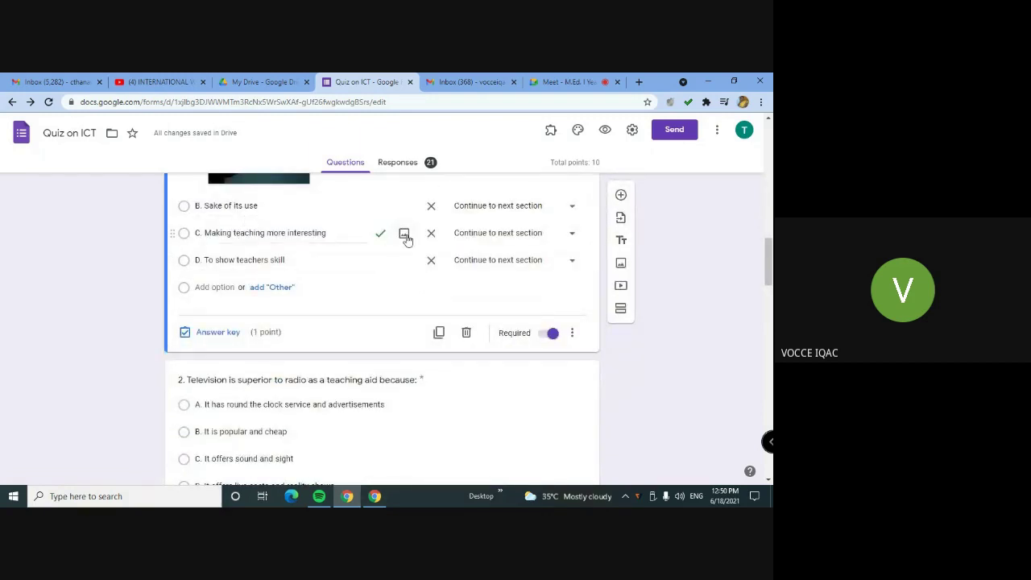
left_click(404, 234)
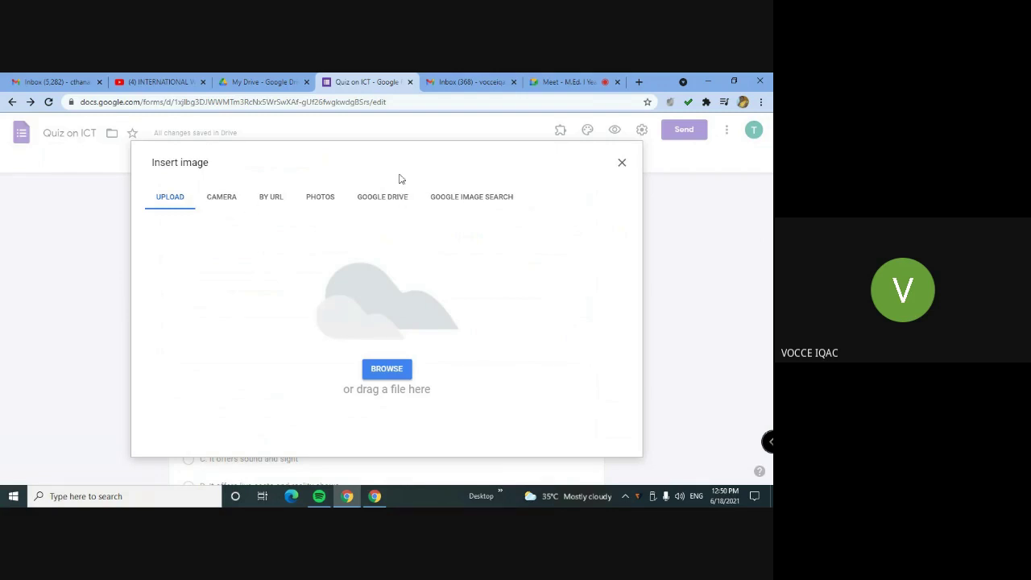
left_click(621, 164)
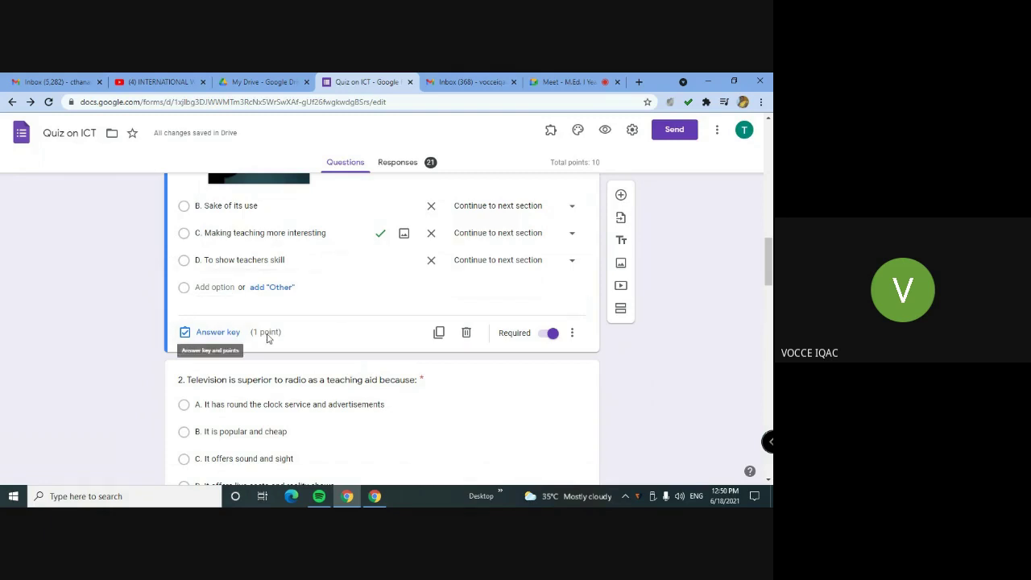
scroll(313, 303, "up", 2)
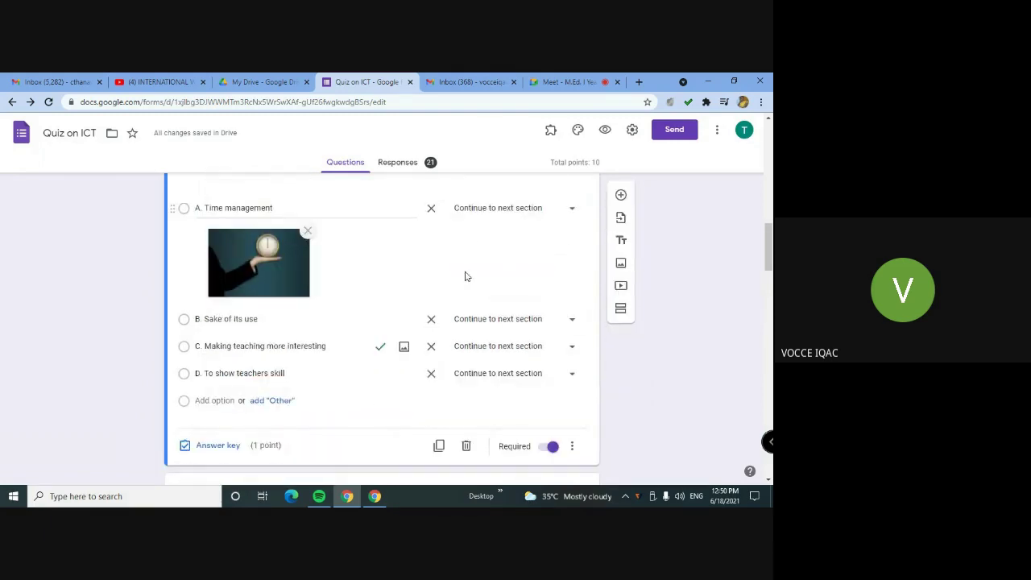
scroll(467, 277, "down", 1)
left_click(213, 396)
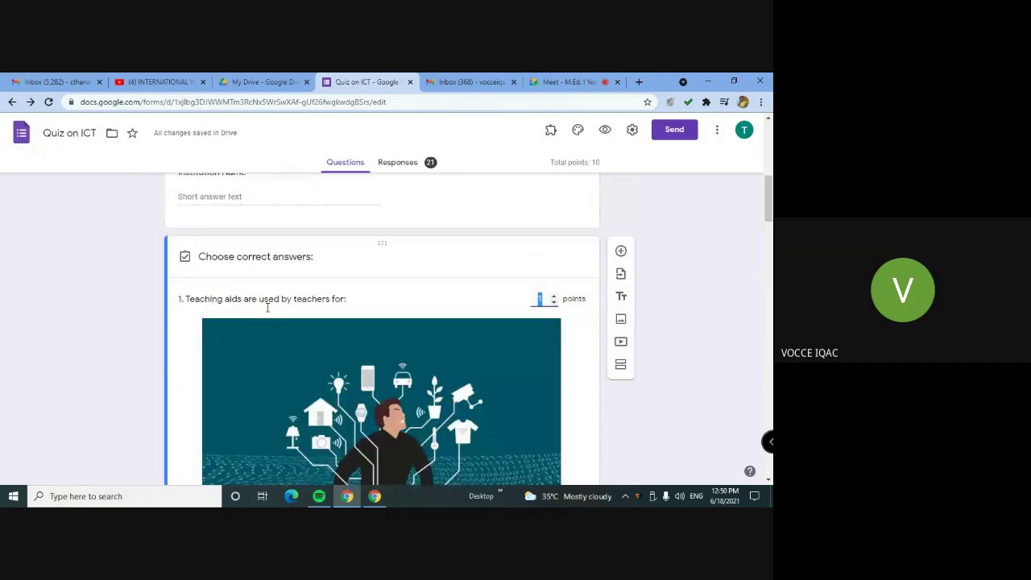
Re-save the 'Congratulations' and 'Try again' feedback unchanged and close the answer key.
scroll(258, 294, "down", 5)
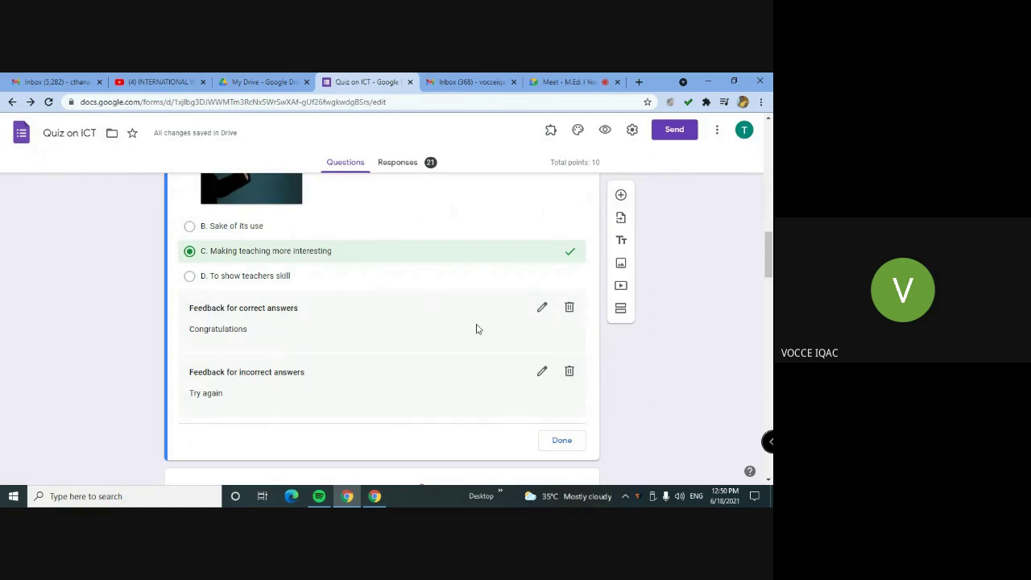
left_click(542, 307)
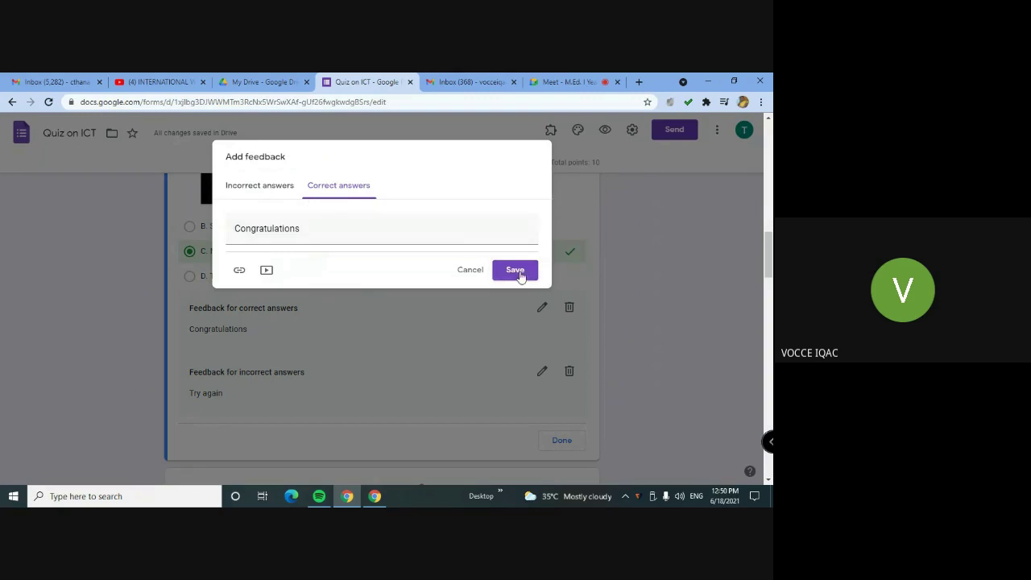
left_click(519, 275)
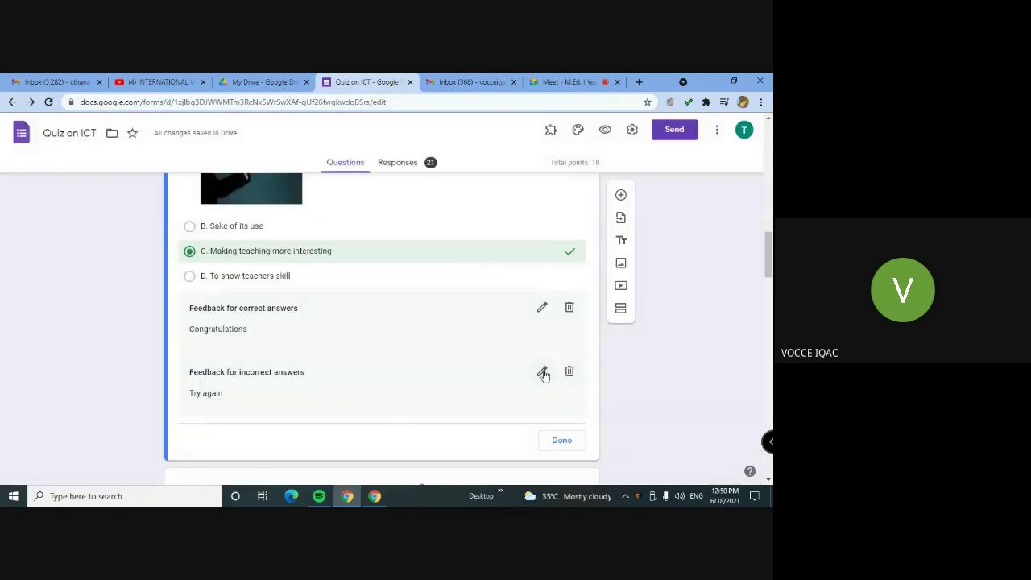
left_click(542, 371)
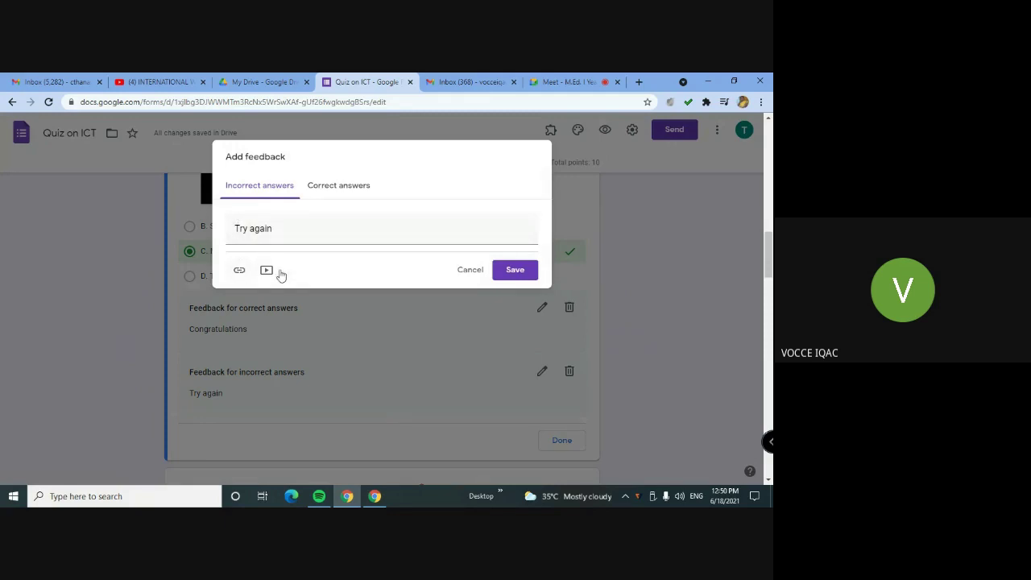
left_click(516, 272)
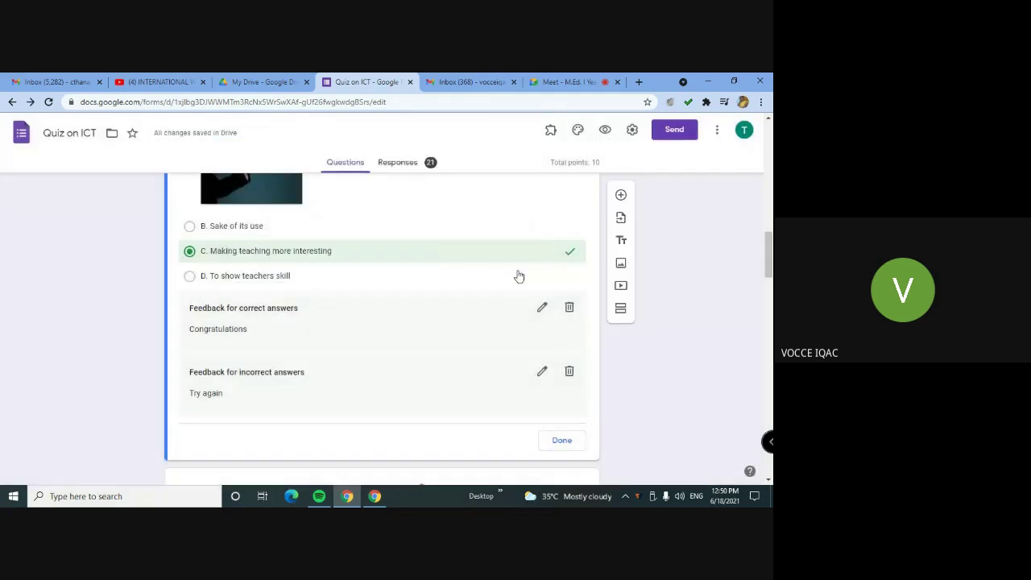
left_click(575, 444)
scroll(253, 375, "down", 4)
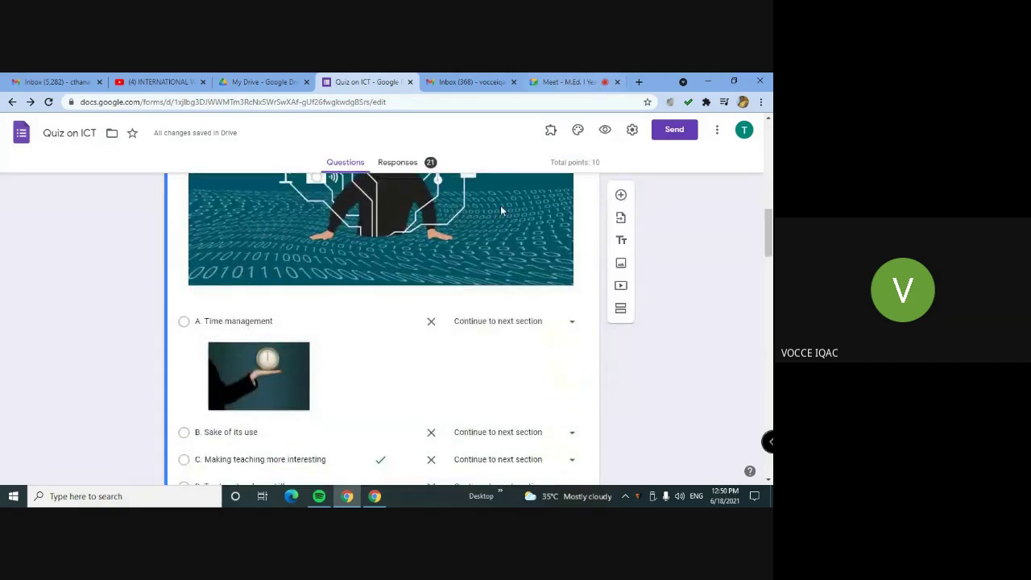
scroll(396, 236, "down", 2)
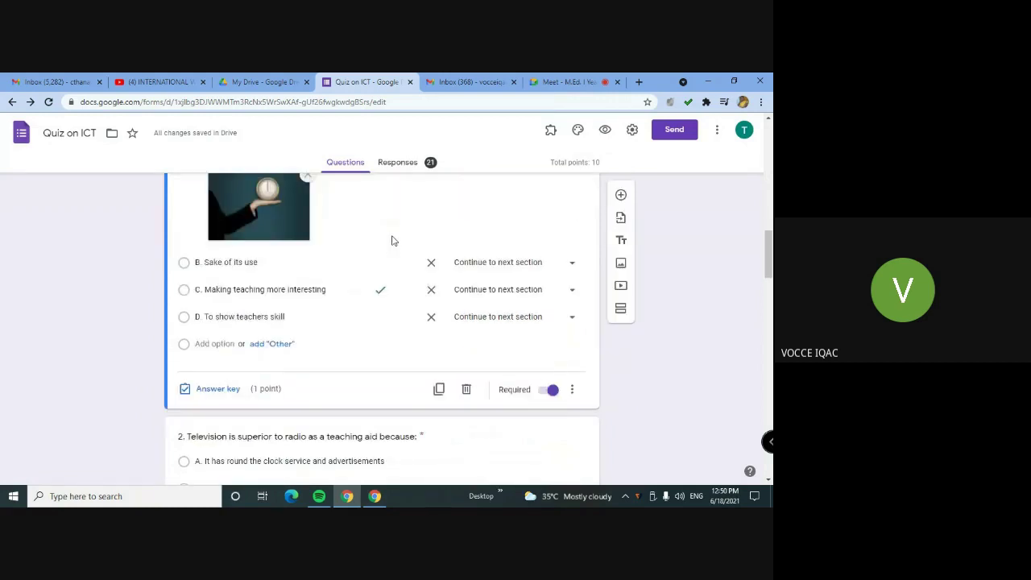
scroll(392, 240, "up", 1)
scroll(392, 240, "down", 1)
left_click(574, 80)
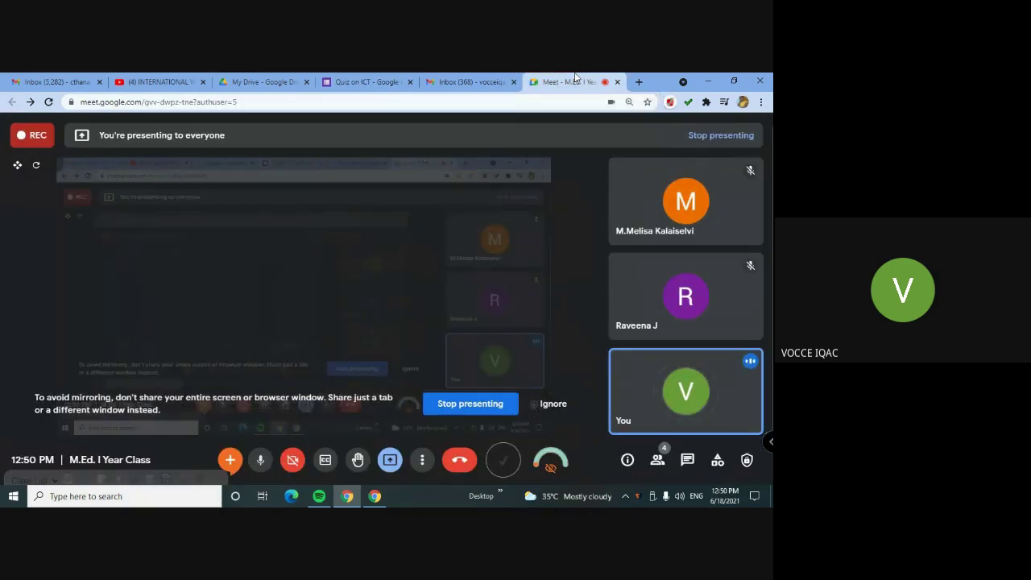
left_click(366, 81)
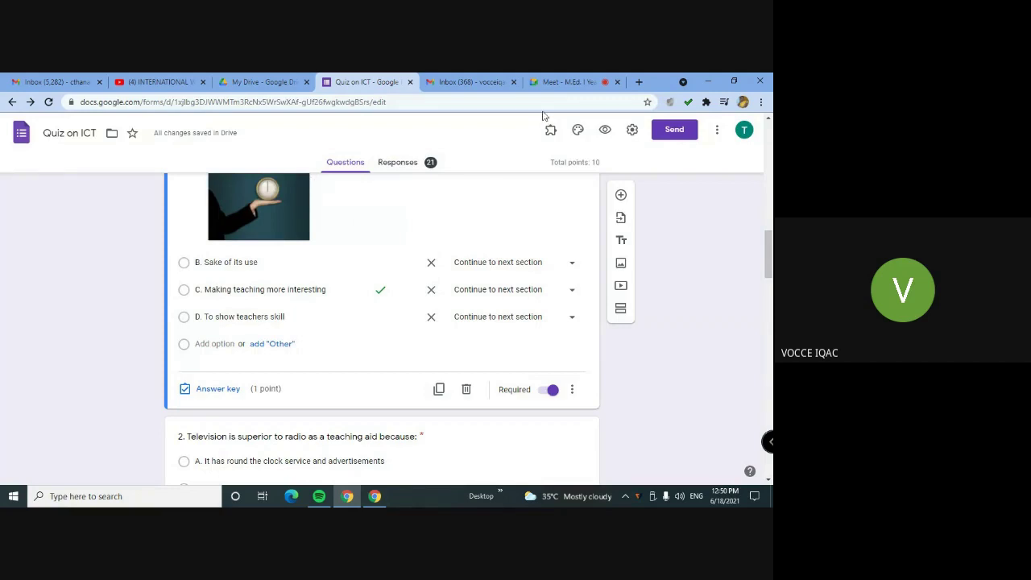
scroll(431, 257, "up", 1)
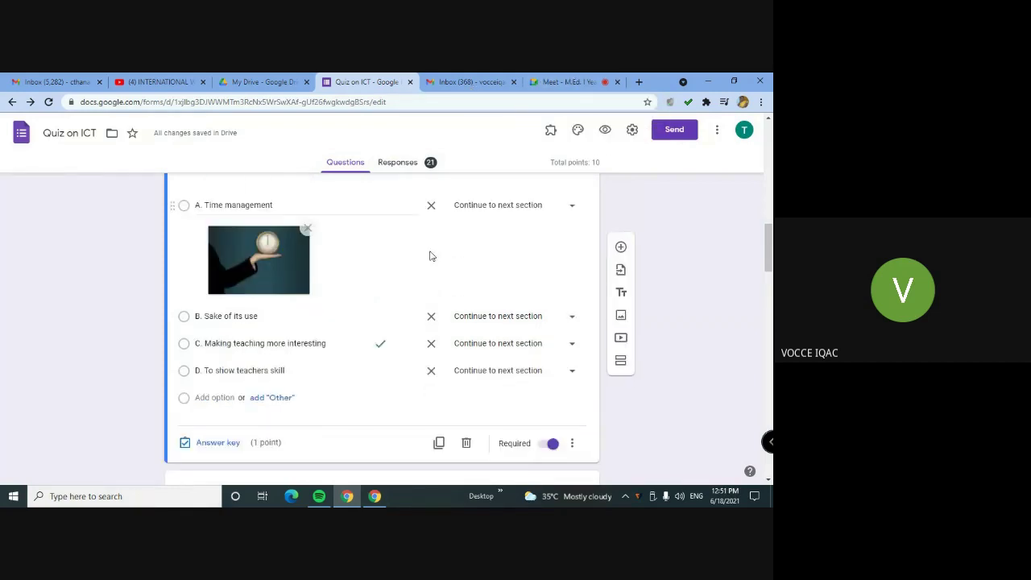
scroll(387, 274, "down", 1)
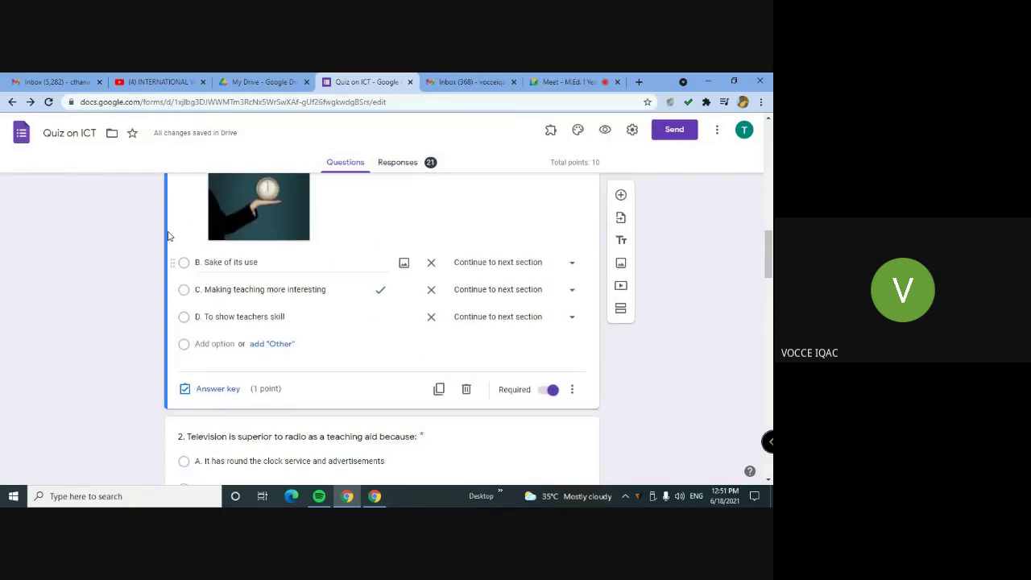